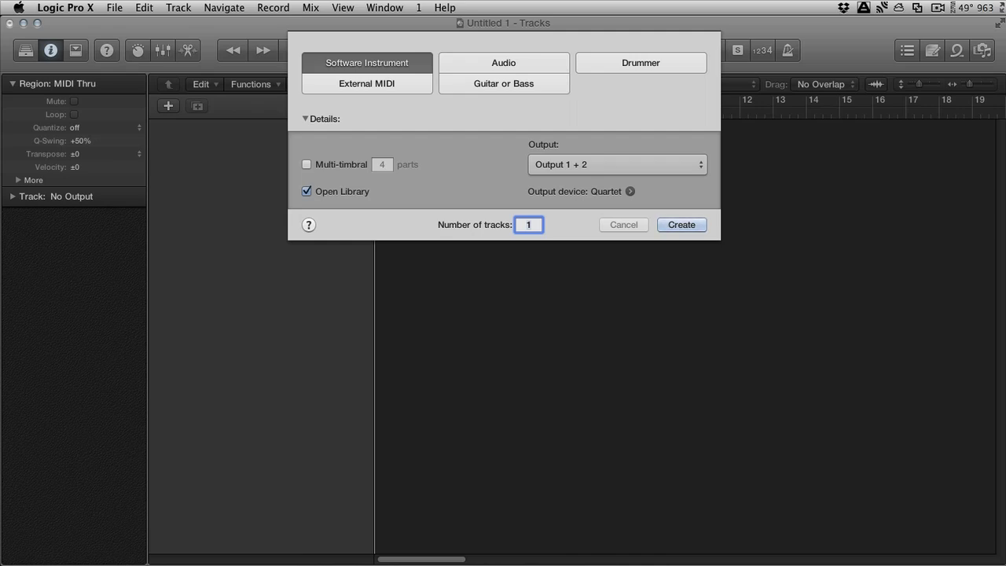
Create a software instrument track, remove its electric piano instrument, and hide the Library.
{"action": "left_click", "coordinate": [691, 227]}
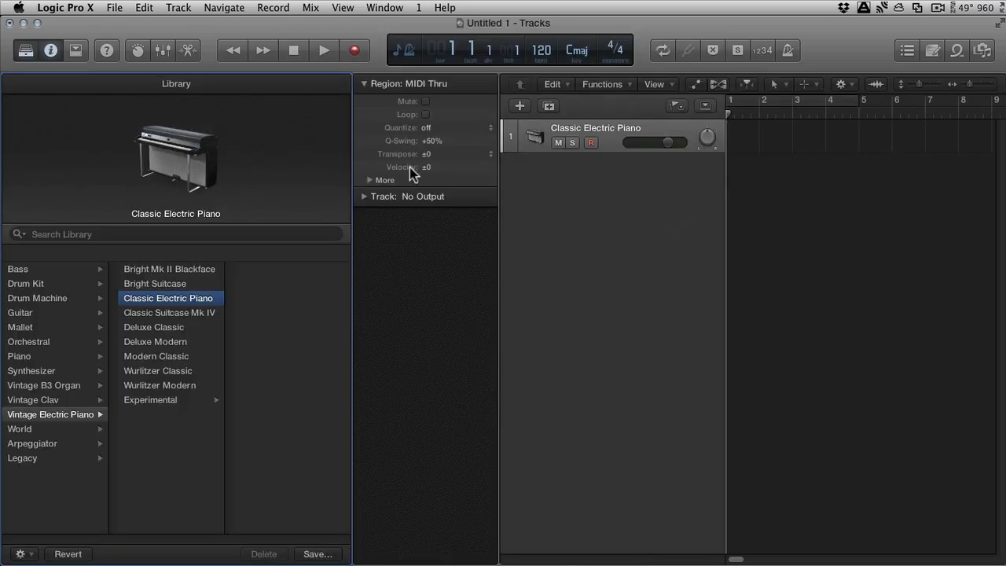
{"action": "left_click", "coordinate": [431, 197]}
{"action": "left_click", "coordinate": [397, 246]}
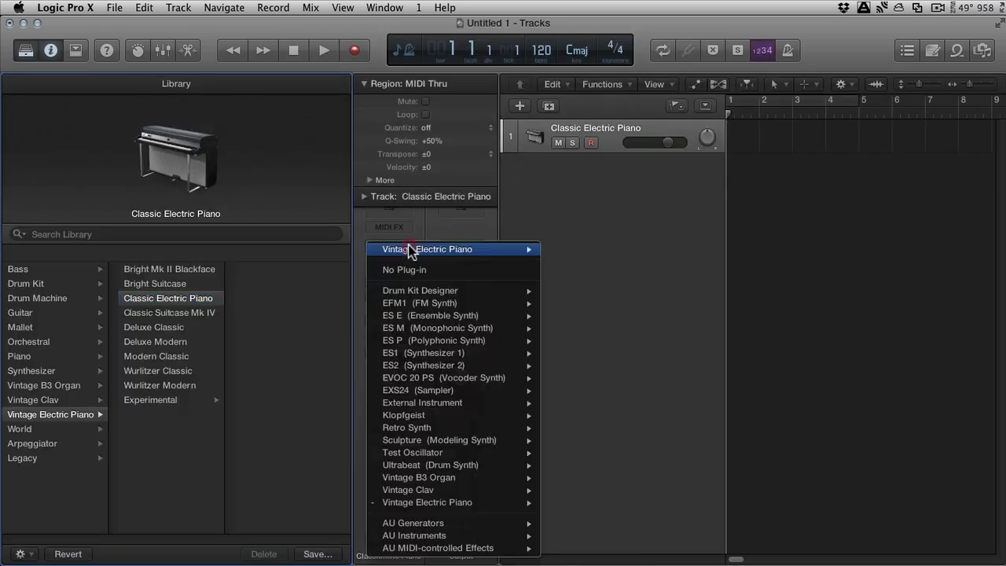
{"action": "left_click", "coordinate": [389, 271]}
{"action": "left_click", "coordinate": [24, 51]}
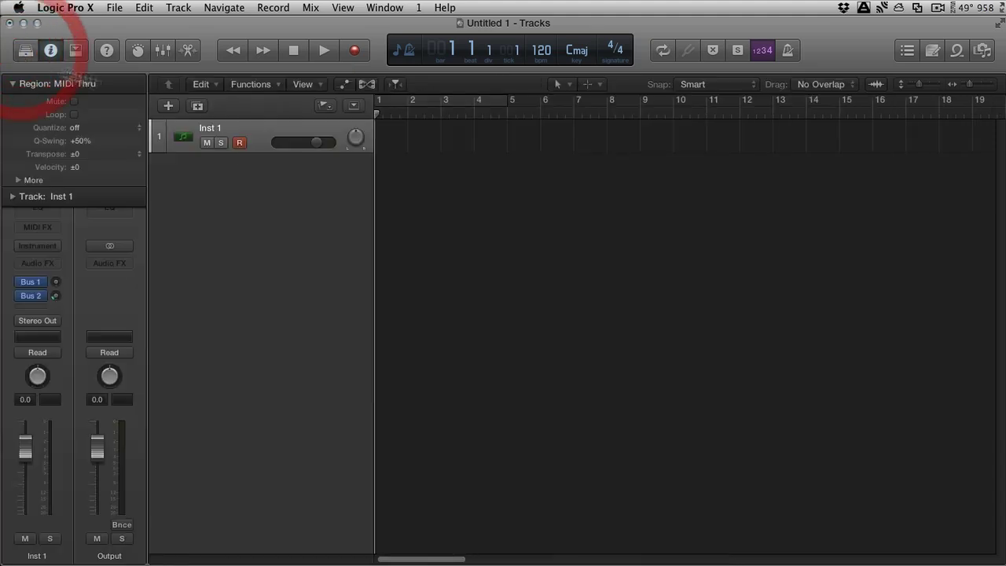
Load KORG Polysix on the empty track and move its window to the right.
{"action": "left_click", "coordinate": [51, 245]}
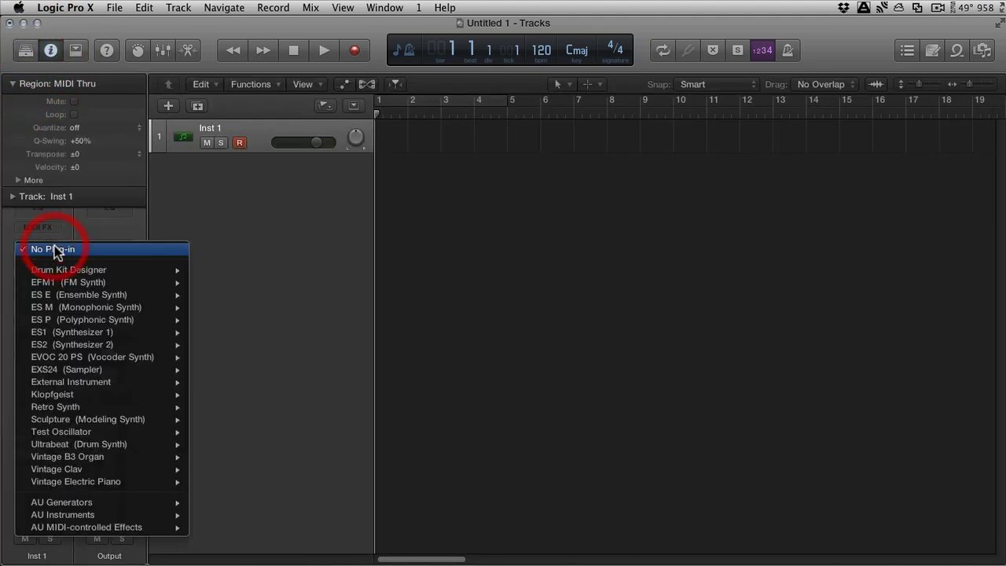
{"action": "mouse_move", "coordinate": [128, 515]}
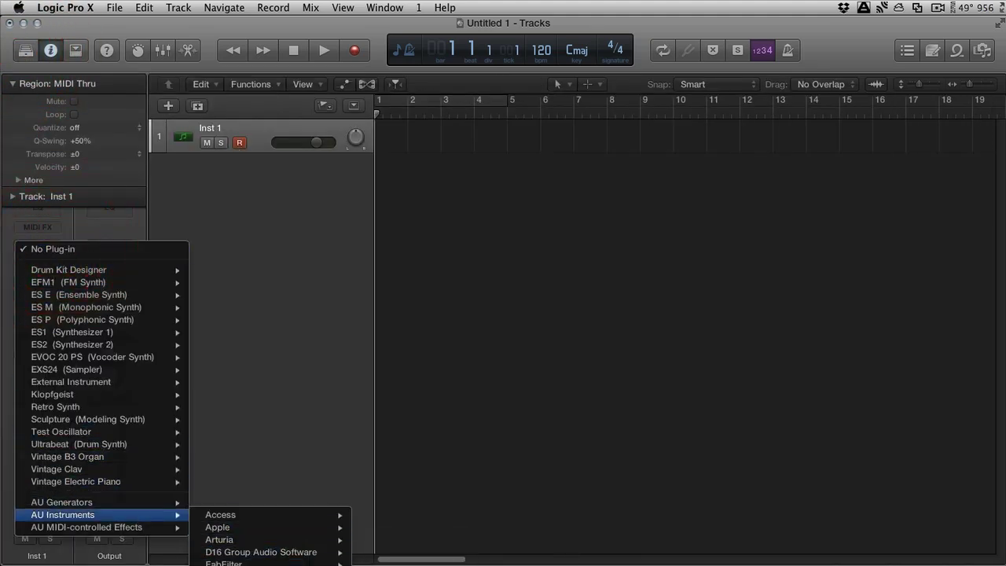
{"action": "left_click", "coordinate": [323, 153]}
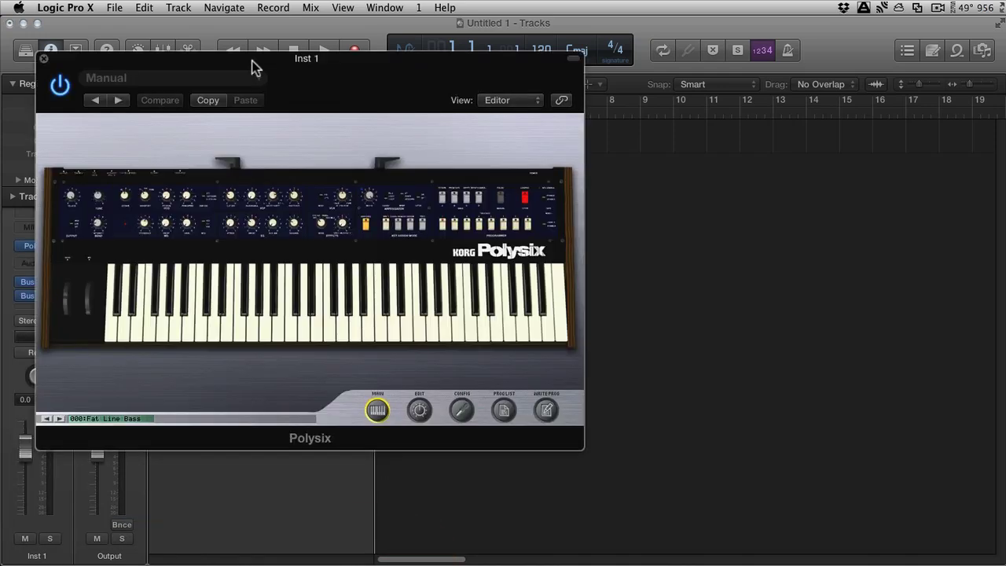
{"action": "left_click_drag", "start_coordinate": [254, 63], "coordinate": [694, 102]}
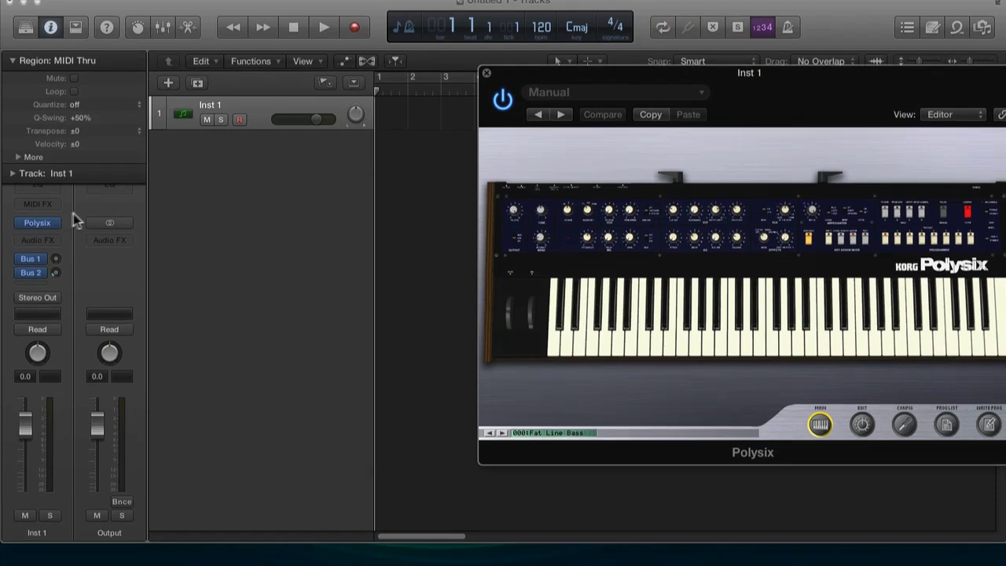
{"action": "left_click", "coordinate": [54, 245]}
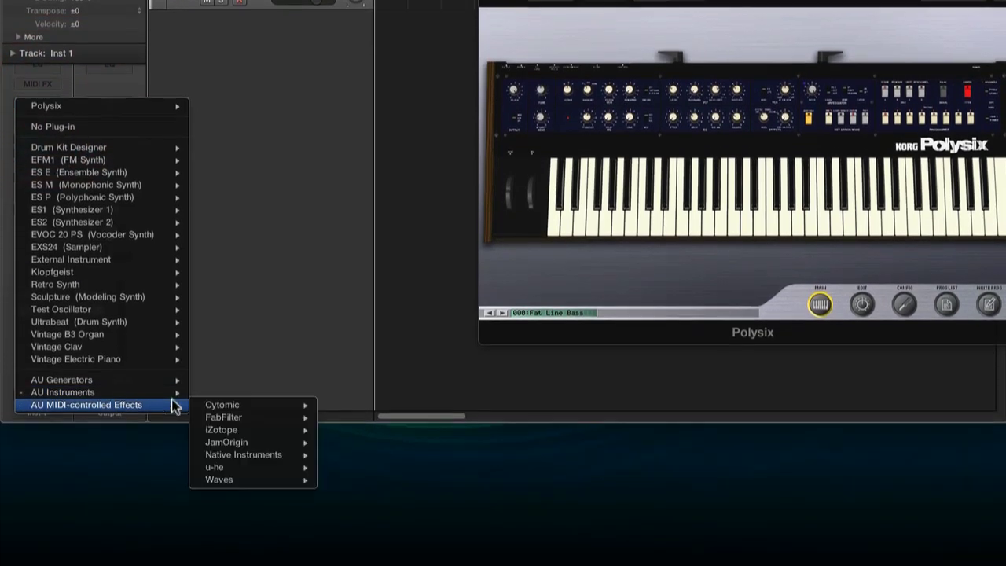
{"action": "mouse_move", "coordinate": [169, 427]}
{"action": "mouse_move", "coordinate": [249, 502]}
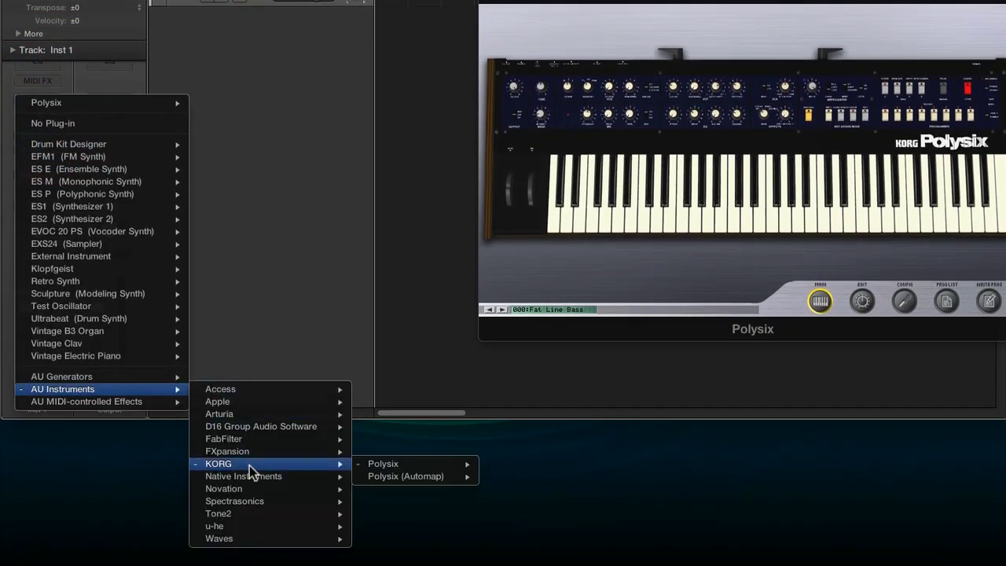
{"action": "mouse_move", "coordinate": [385, 501]}
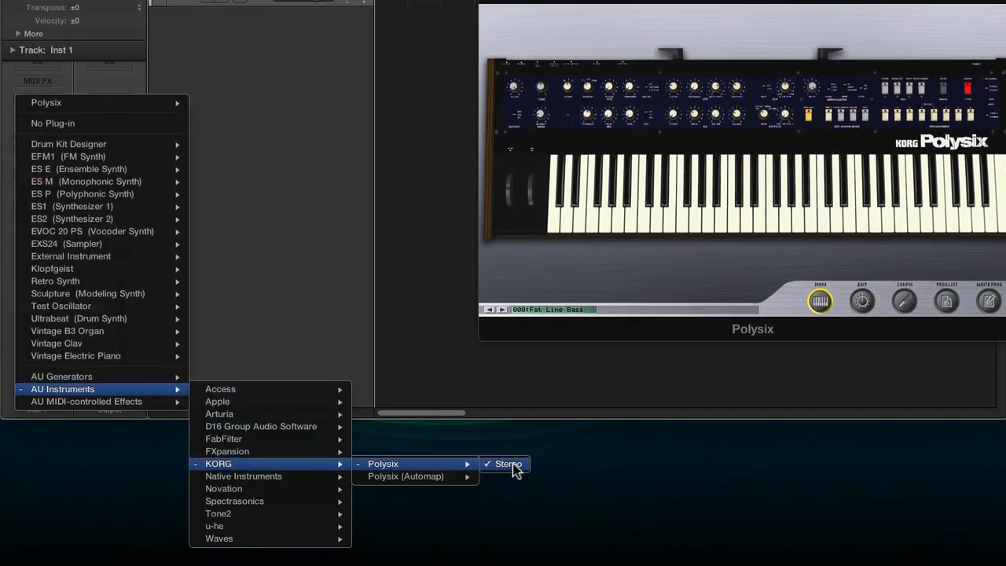
{"action": "left_click", "coordinate": [423, 206]}
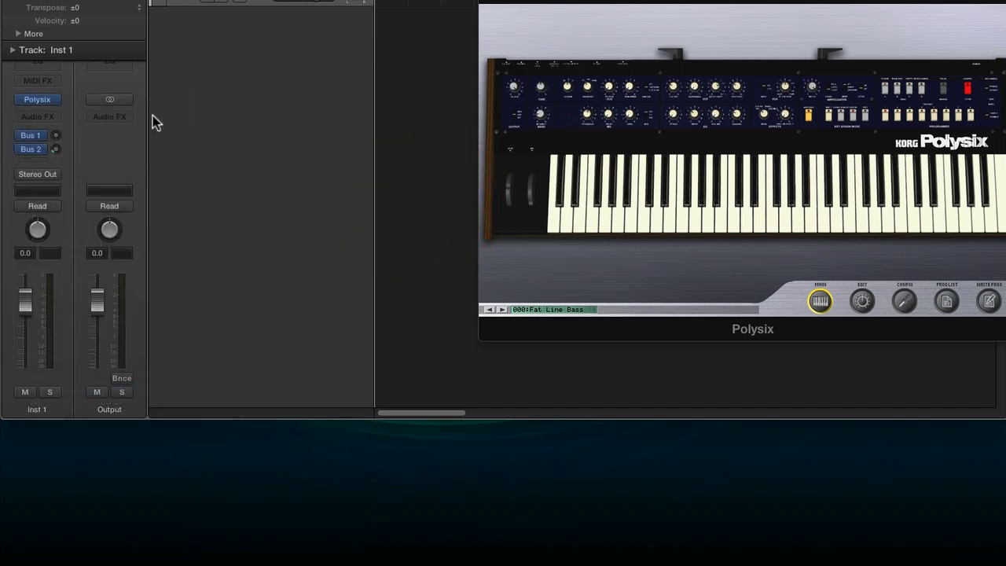
{"action": "left_click", "coordinate": [48, 97]}
{"action": "mouse_move", "coordinate": [113, 388]}
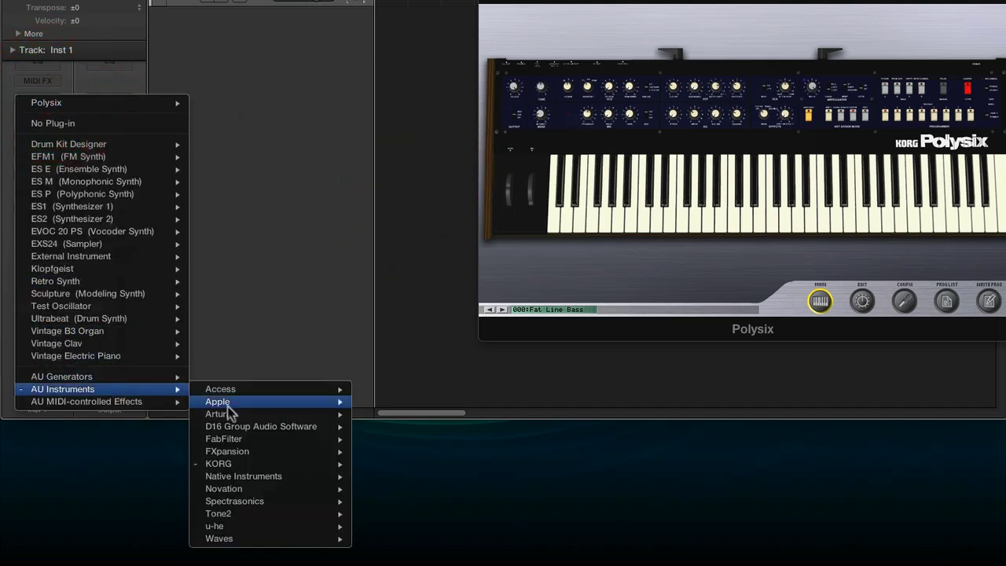
{"action": "mouse_move", "coordinate": [269, 501]}
{"action": "mouse_move", "coordinate": [400, 501]}
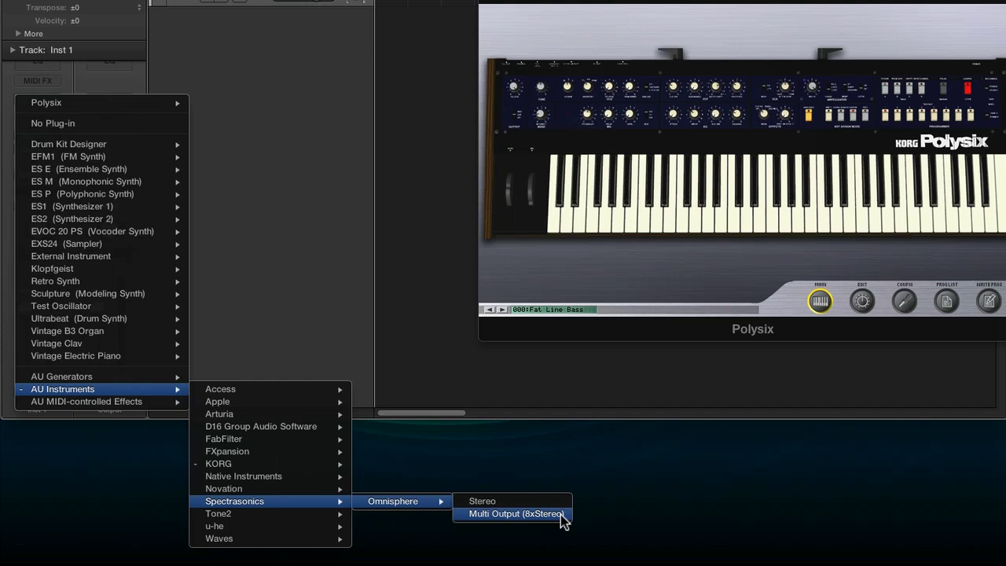
{"action": "mouse_move", "coordinate": [337, 476]}
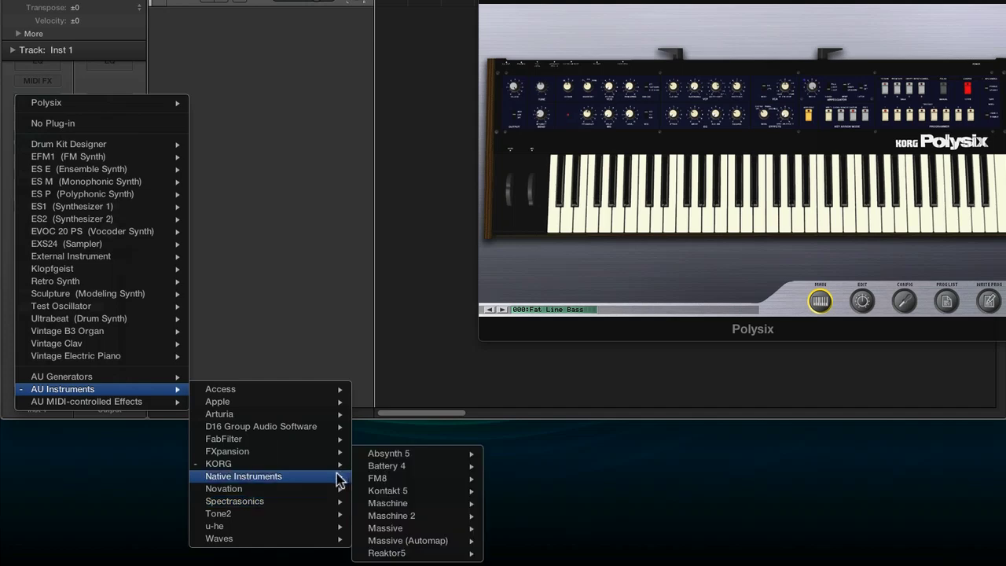
{"action": "mouse_move", "coordinate": [409, 481]}
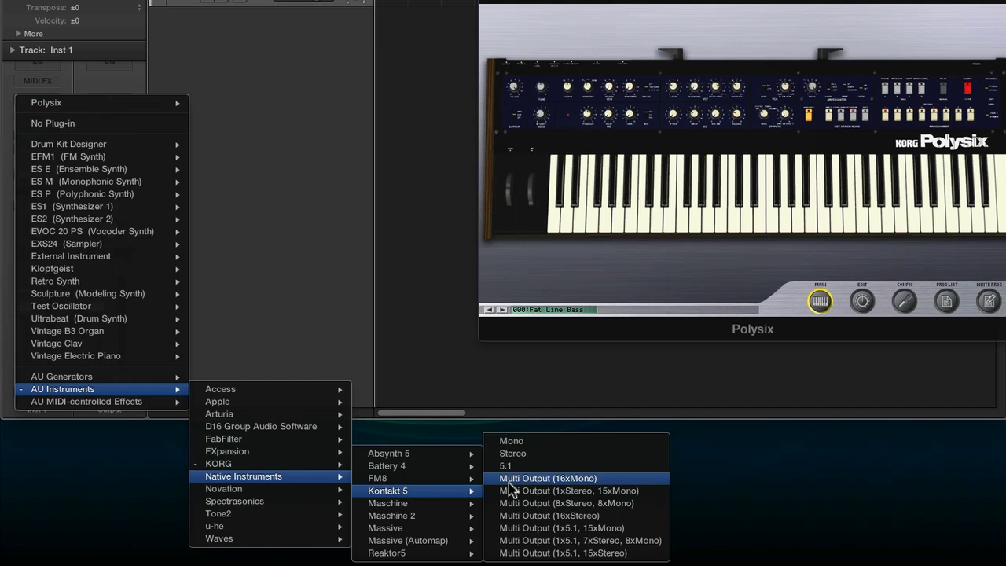
Swap Polysix for Access Virus TI Multi Output (3xStereo) and move its window right.
{"action": "left_click", "coordinate": [382, 197]}
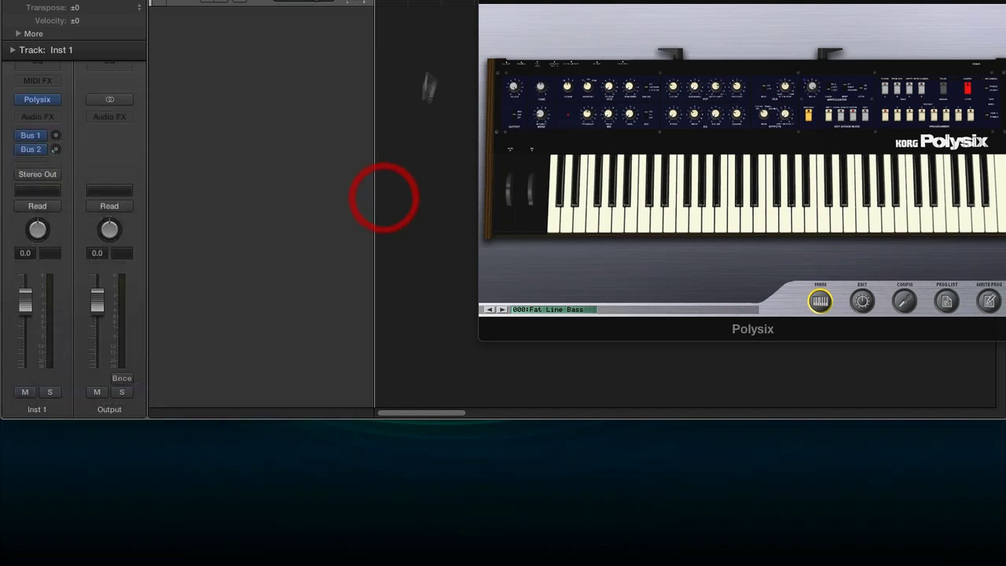
{"action": "key", "text": "v"}
{"action": "left_click", "coordinate": [53, 99]}
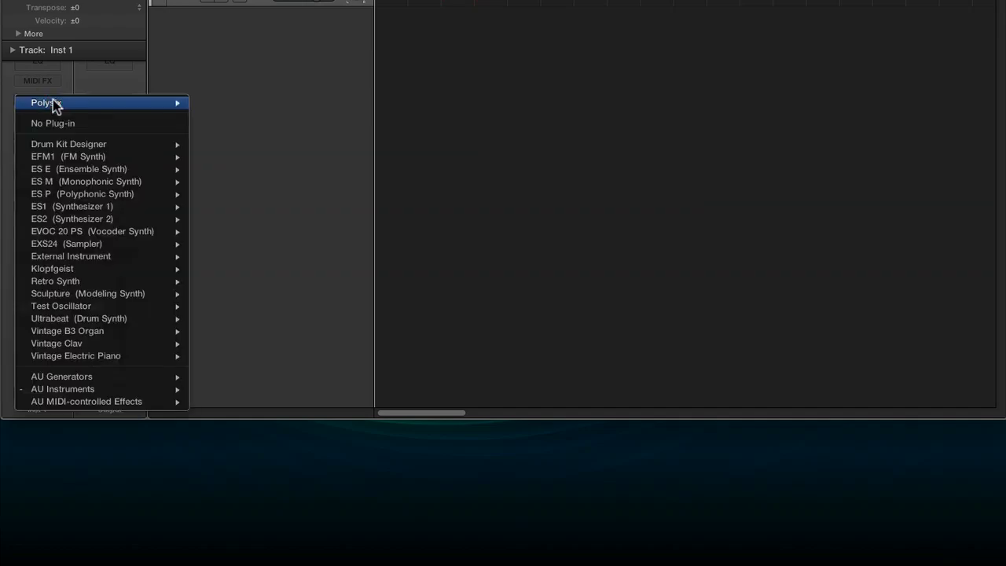
{"action": "mouse_move", "coordinate": [220, 388]}
{"action": "mouse_move", "coordinate": [385, 389]}
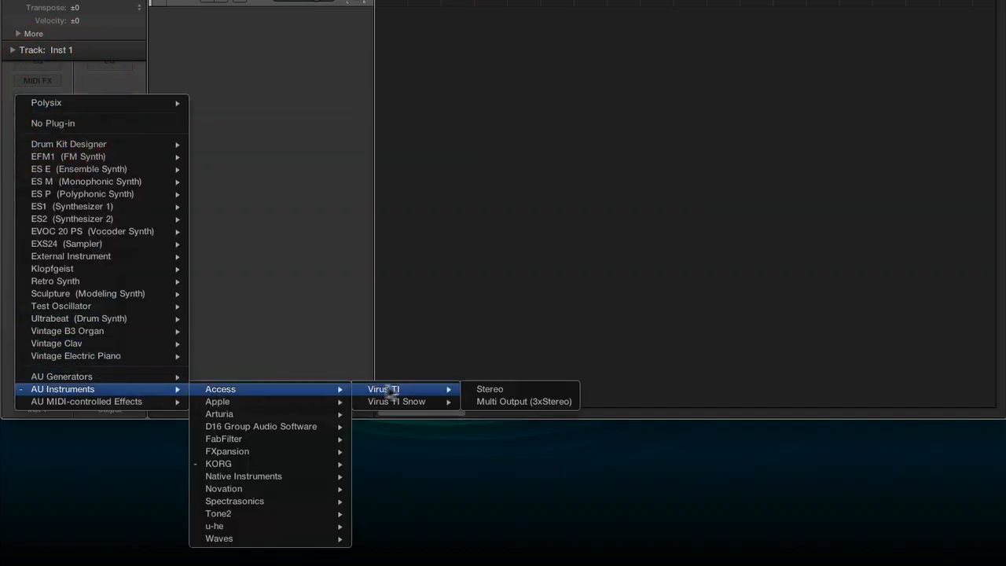
{"action": "left_click", "coordinate": [514, 399]}
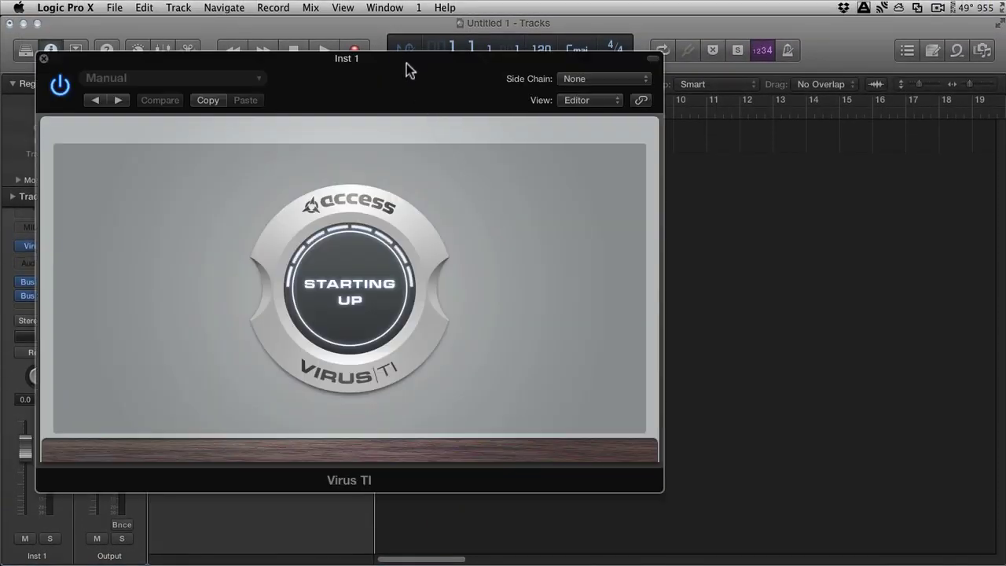
{"action": "left_click_drag", "start_coordinate": [411, 54], "coordinate": [676, 86]}
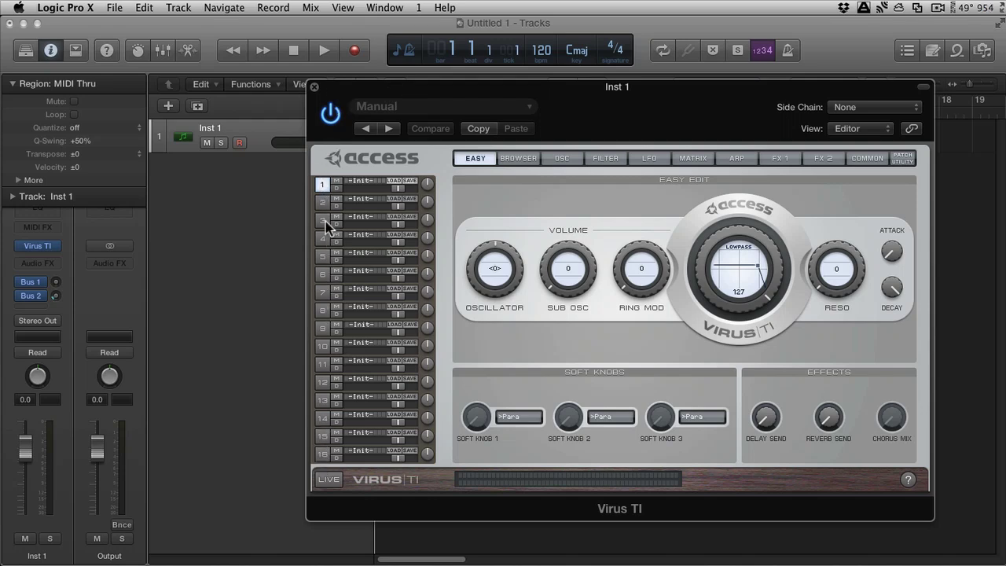
Move the Virus TI window aside and select multi parts 2, then 1.
{"action": "left_click_drag", "start_coordinate": [363, 92], "coordinate": [460, 107]}
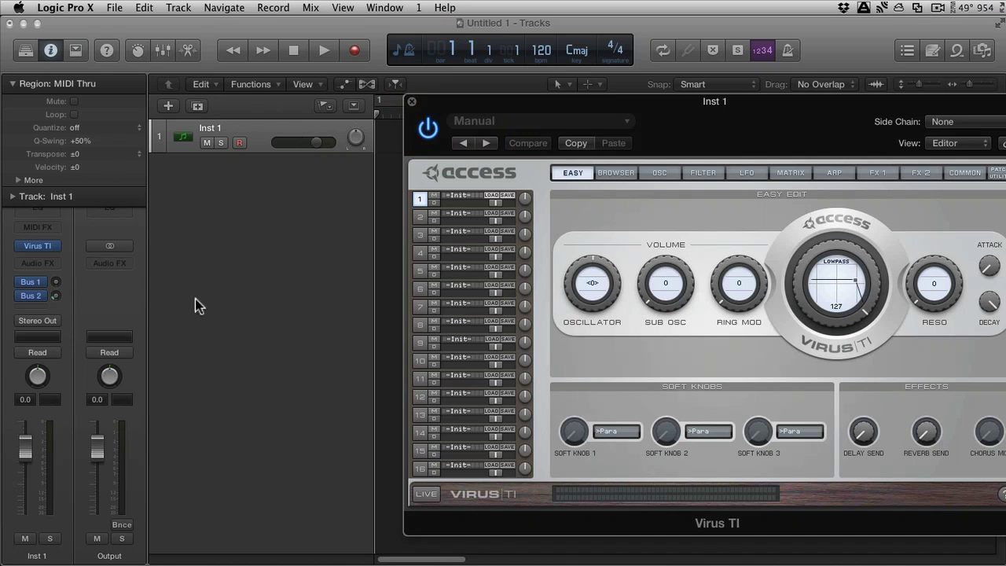
{"action": "left_click", "coordinate": [419, 217]}
{"action": "left_click", "coordinate": [420, 204]}
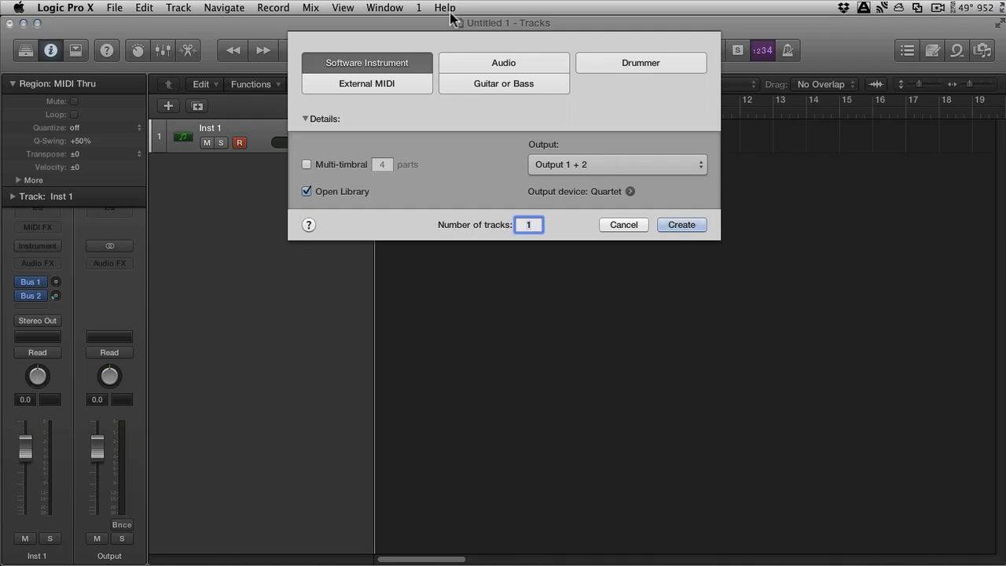
Create multi-timbral software instrument tracks with 6 parts.
{"action": "left_click", "coordinate": [307, 164]}
{"action": "left_click", "coordinate": [383, 164]}
{"action": "type", "text": "4"}
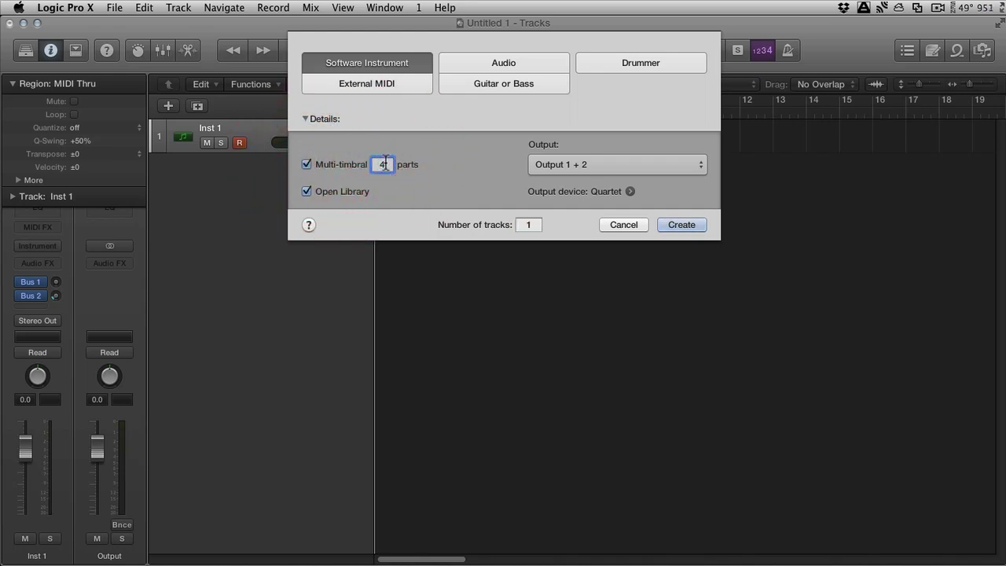
{"action": "left_click", "coordinate": [385, 162]}
{"action": "type", "text": "6"}
{"action": "left_click", "coordinate": [686, 225]}
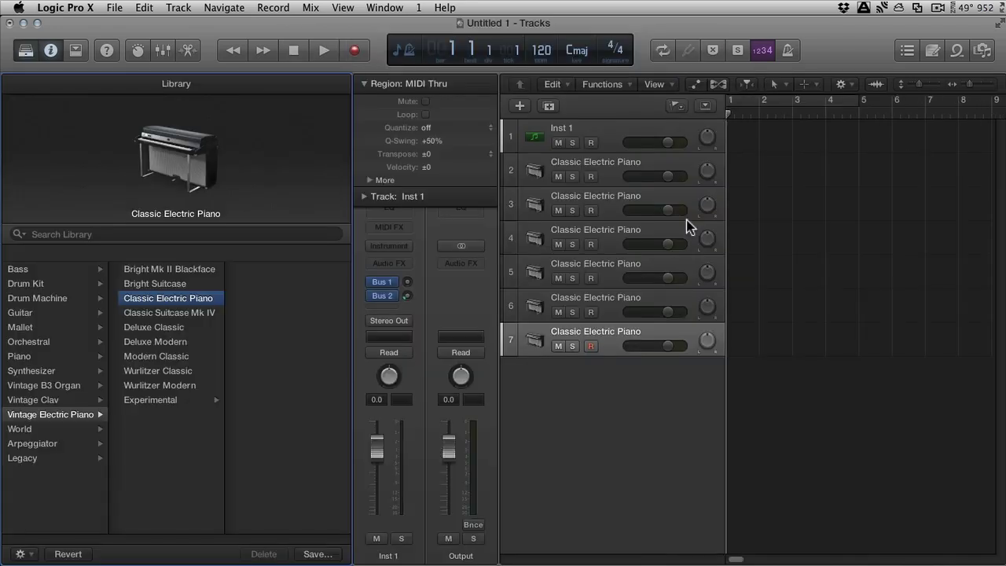
Delete the old Inst 1 track and hide the Library.
{"action": "left_click", "coordinate": [612, 130]}
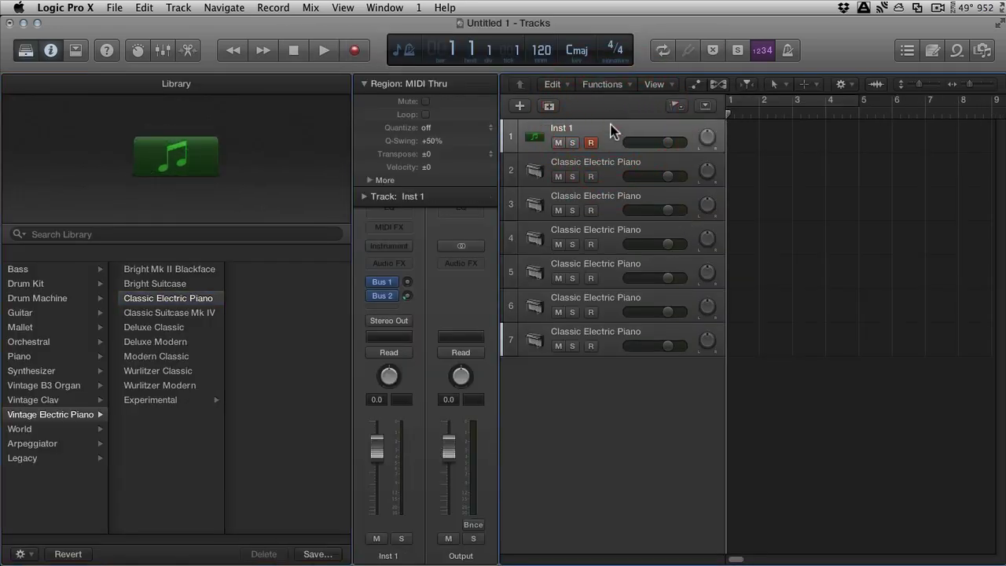
{"action": "key", "text": "super+BackSpace"}
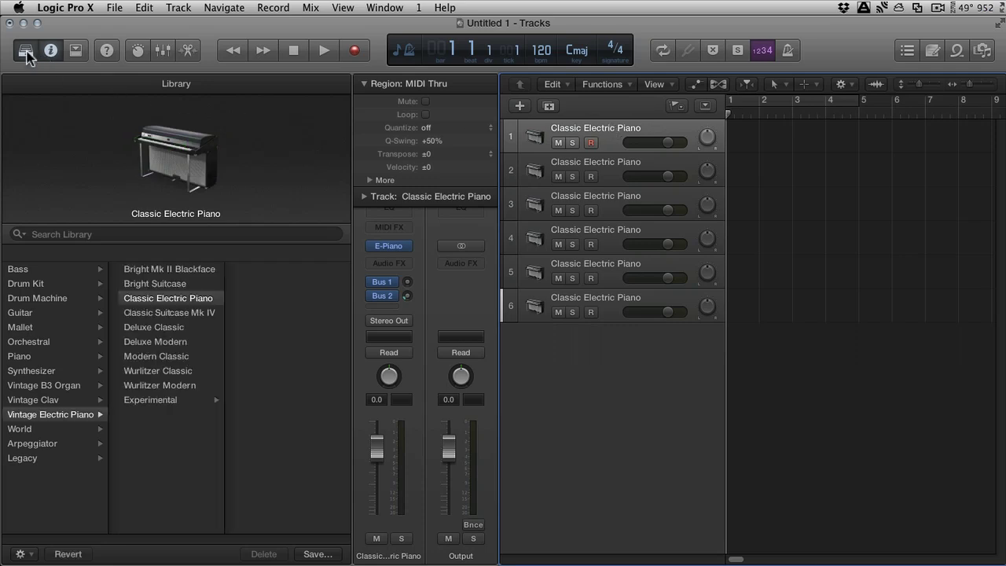
{"action": "left_click", "coordinate": [26, 52]}
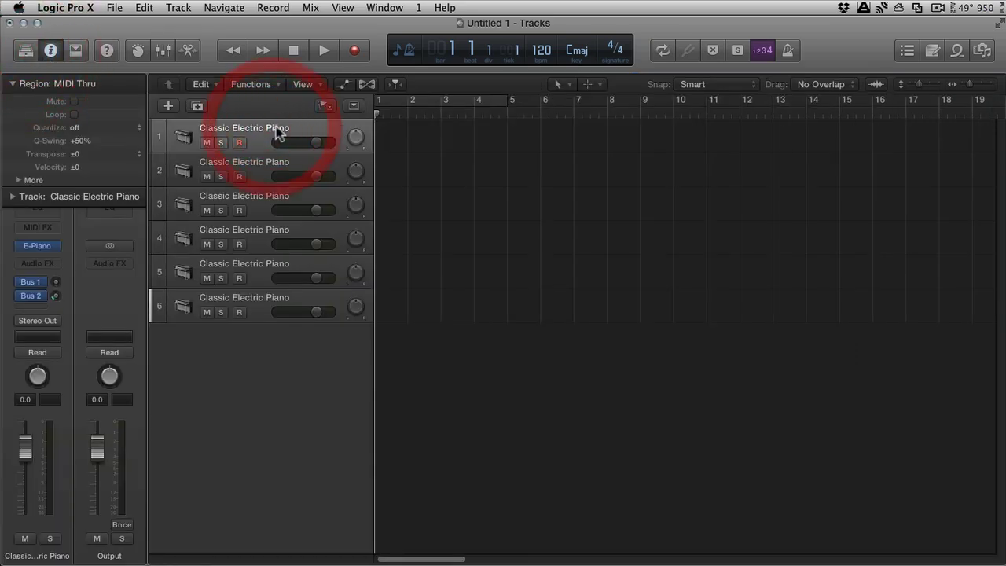
Load Virus TI Multi Output (3xStereo) on the first track and drag its window aside.
{"action": "left_click", "coordinate": [56, 249]}
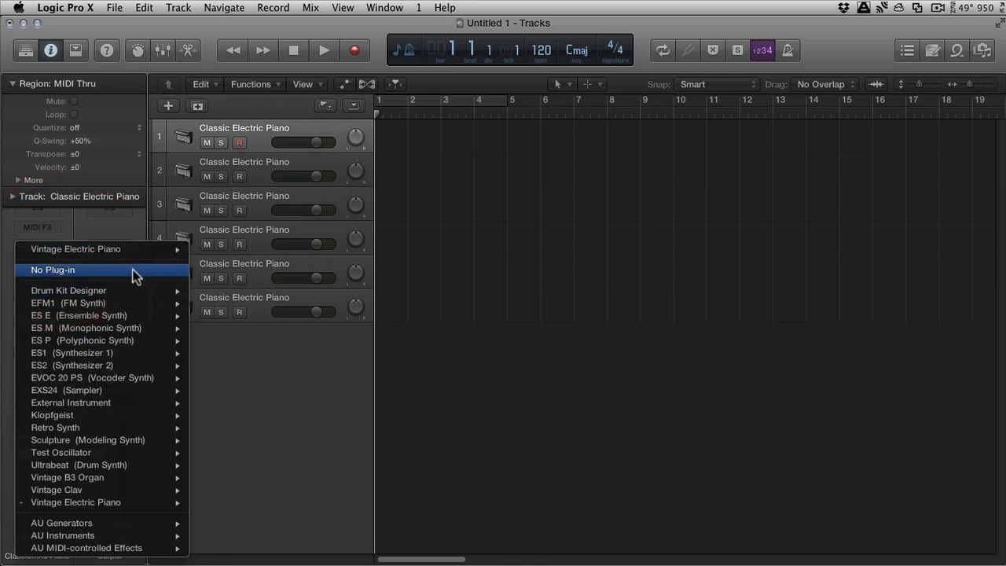
{"action": "mouse_move", "coordinate": [137, 536]}
{"action": "mouse_move", "coordinate": [252, 537]}
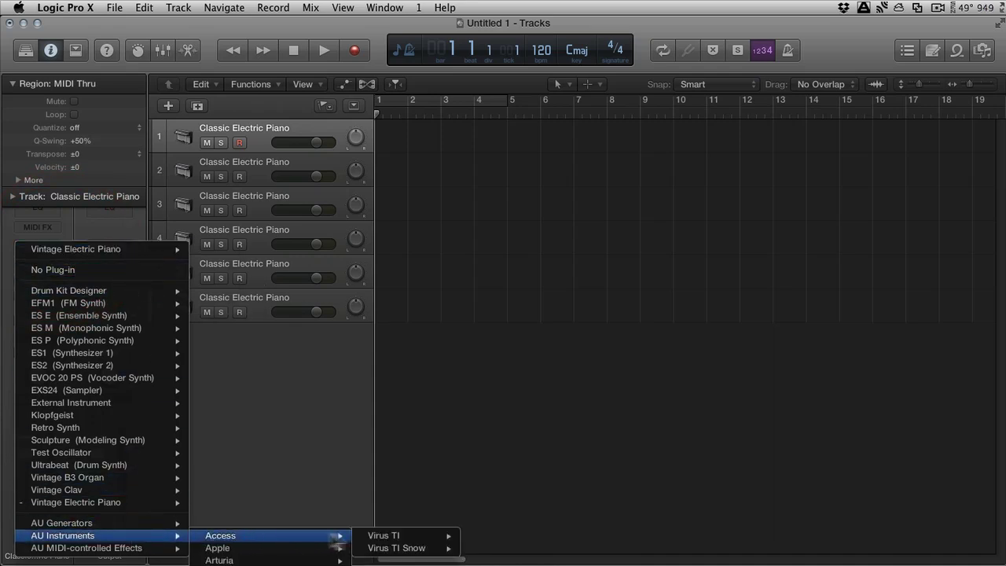
{"action": "mouse_move", "coordinate": [377, 540]}
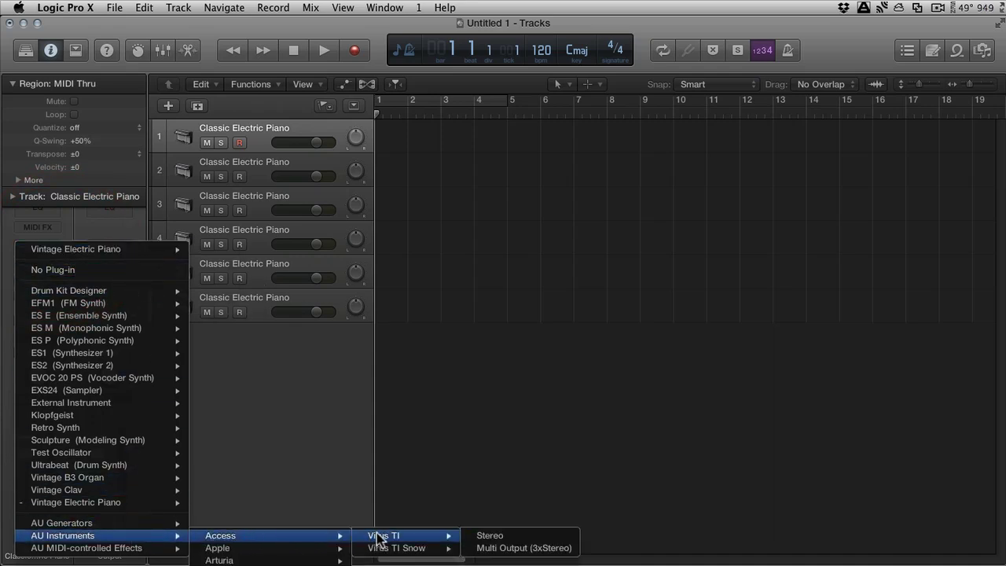
{"action": "left_click", "coordinate": [500, 548]}
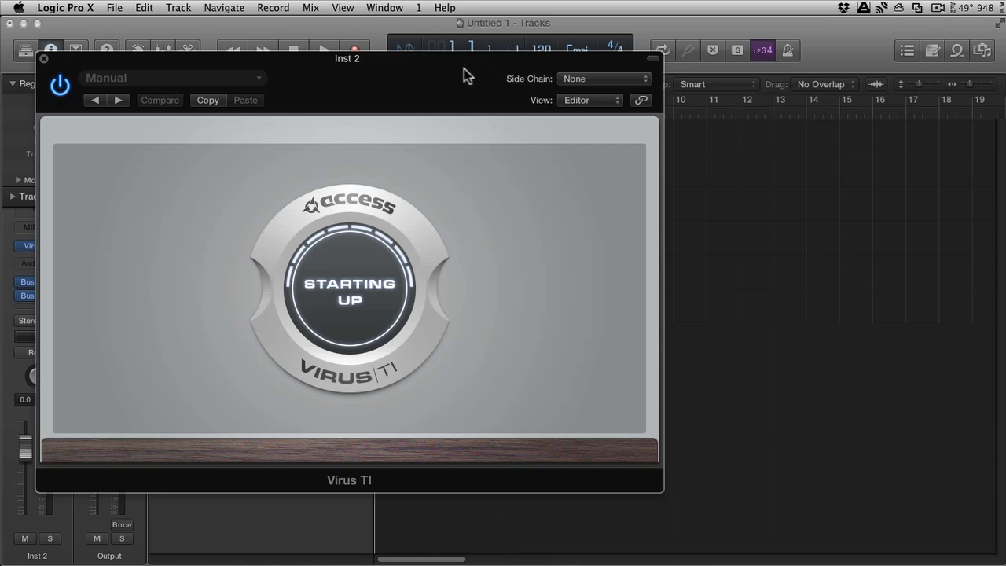
{"action": "left_click_drag", "start_coordinate": [440, 59], "coordinate": [734, 108]}
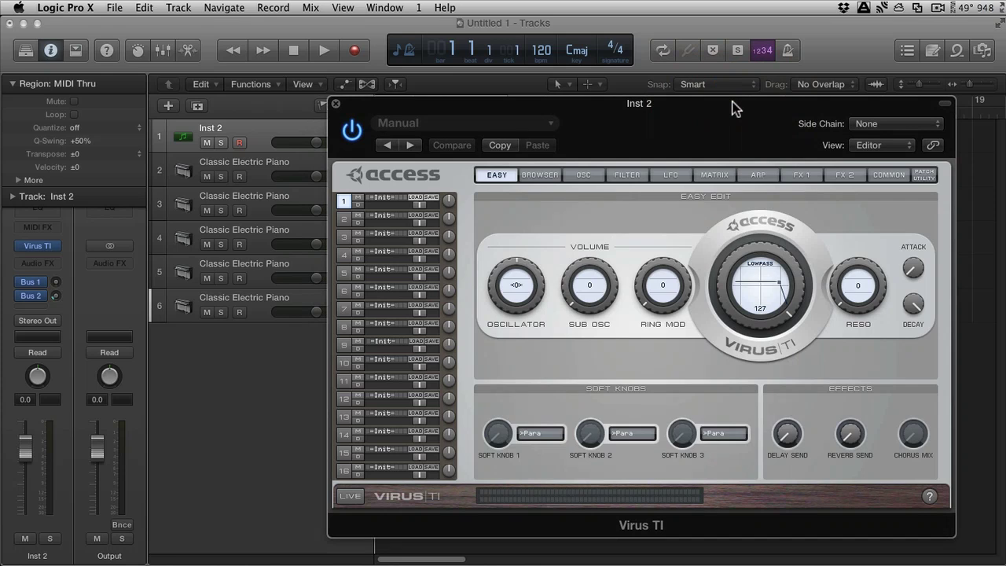
Rename track 2 to 'Virus 2'.
{"action": "left_click", "coordinate": [276, 165]}
{"action": "left_click", "coordinate": [272, 200]}
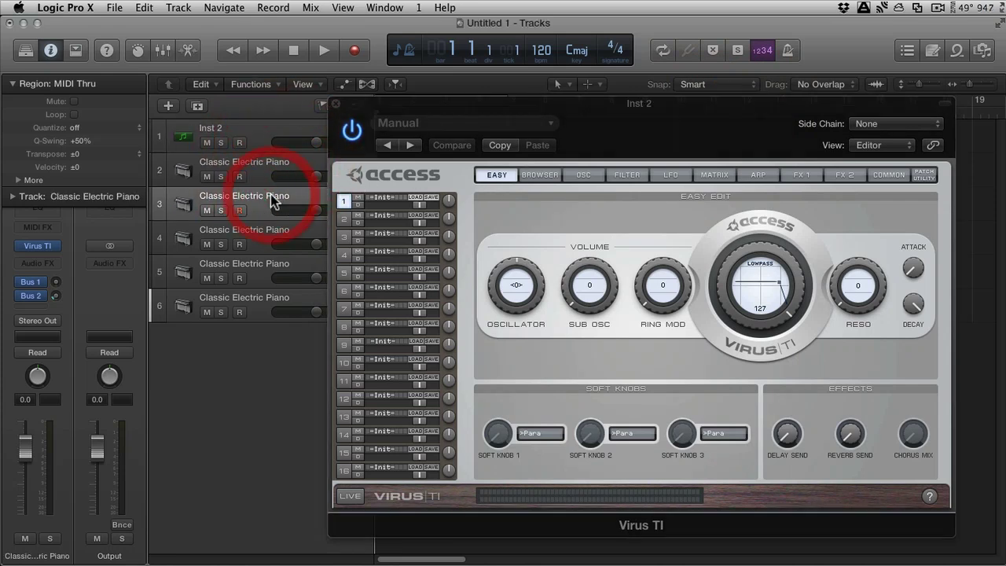
{"action": "double_click", "coordinate": [254, 162]}
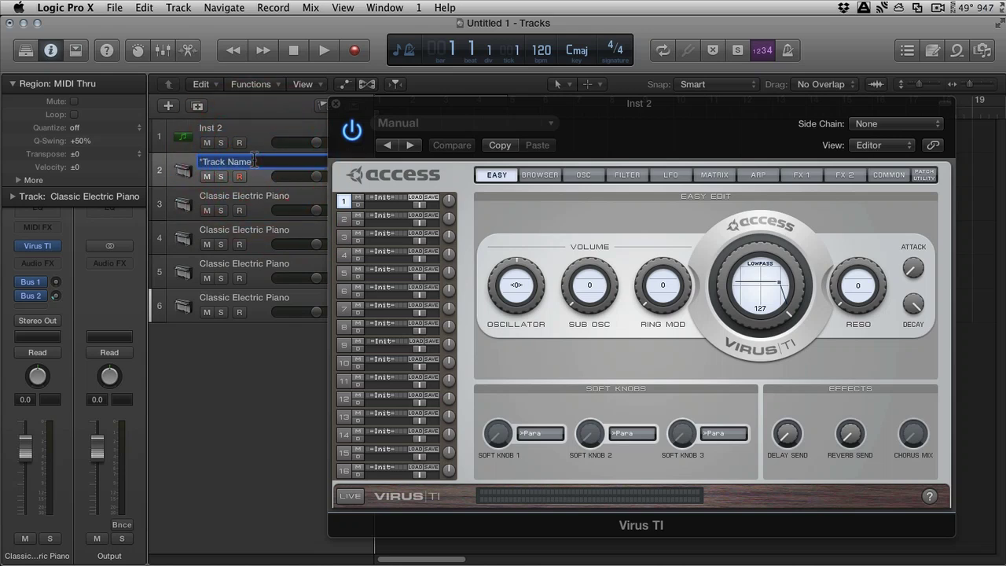
{"action": "type", "text": "Virus 1"}
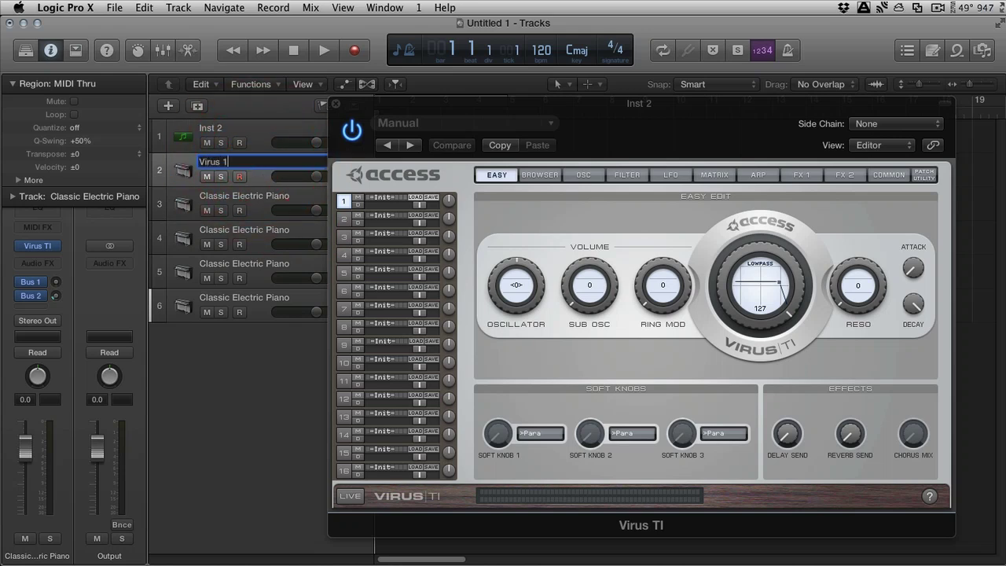
{"action": "key", "text": "Return"}
{"action": "left_click", "coordinate": [268, 132]}
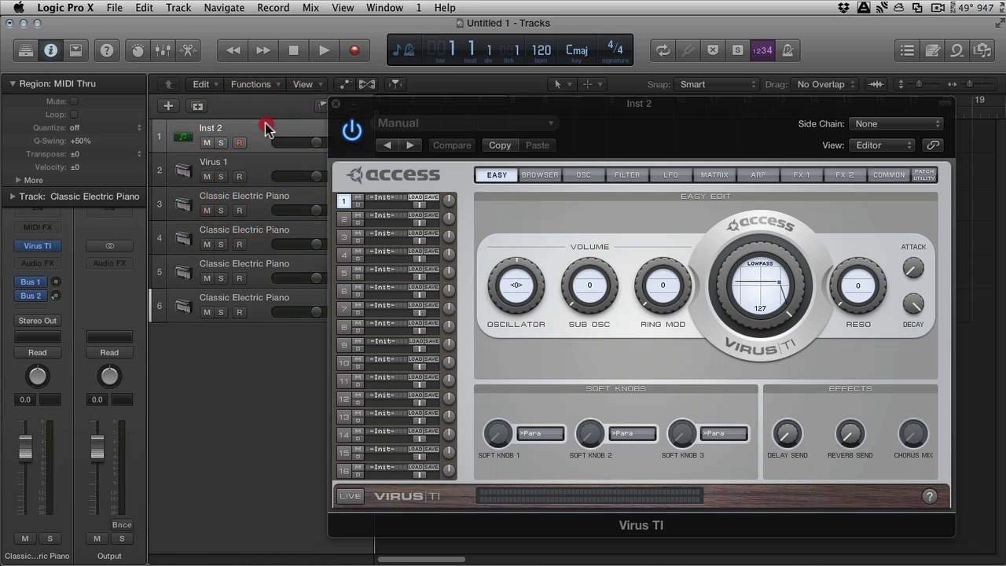
{"action": "double_click", "coordinate": [250, 163]}
{"action": "type", "text": "Virus 2"}
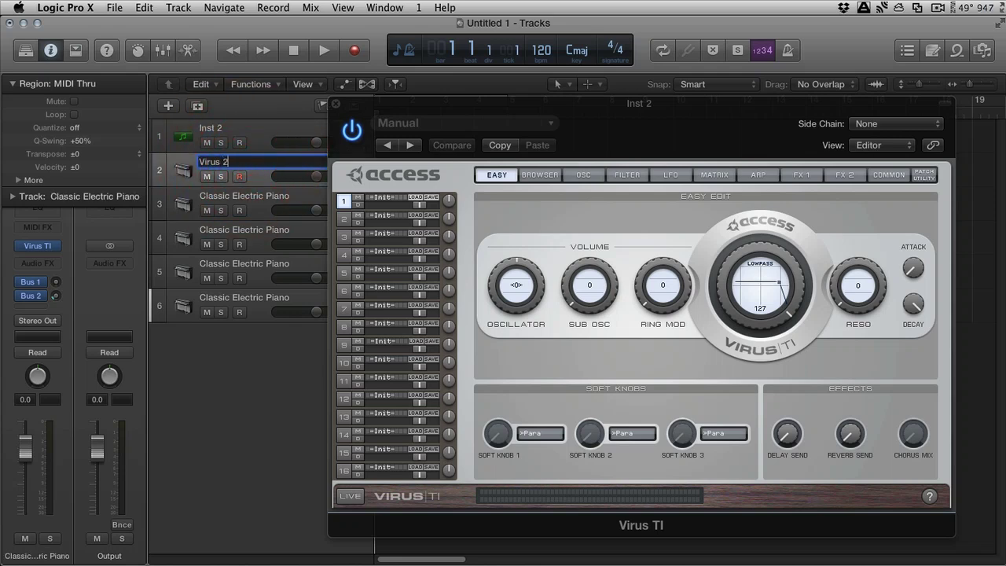
{"action": "key", "text": "Return"}
Rename track 1 to 'Virus 1'.
{"action": "double_click", "coordinate": [240, 132]}
{"action": "type", "text": "Virus 2"}
{"action": "key", "text": "BackSpace"}
{"action": "type", "text": "1"}
{"action": "key", "text": "Return"}
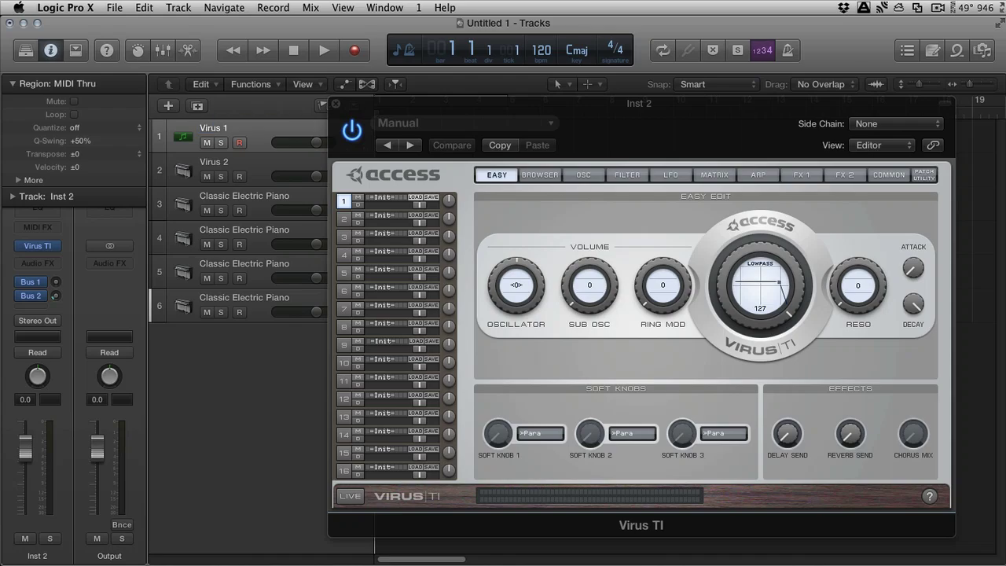
{"action": "left_click", "coordinate": [254, 167]}
Arm the Virus tracks and load HyprNochBC into Virus part 1 from the browser.
{"action": "left_click", "coordinate": [266, 130]}
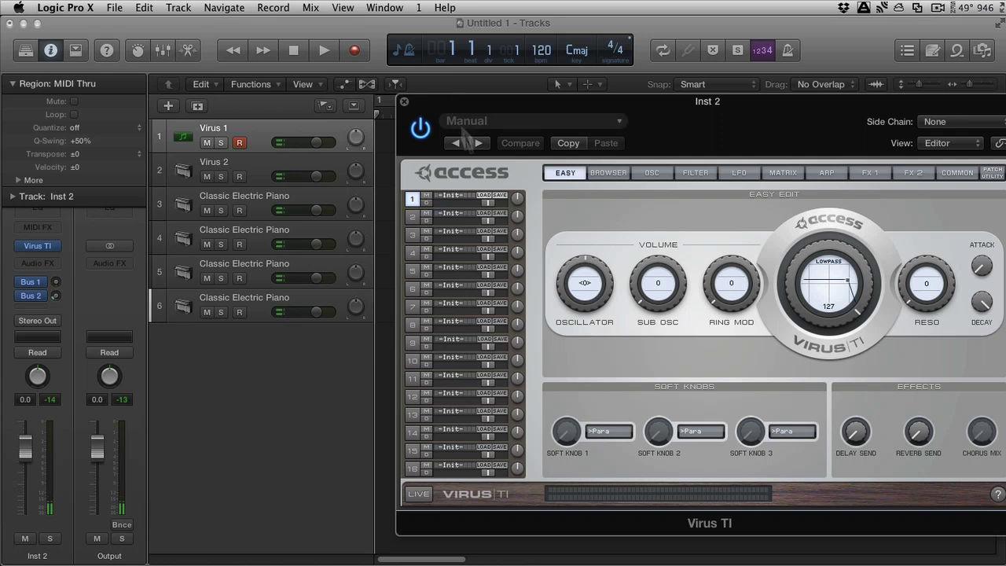
{"action": "left_click", "coordinate": [246, 165]}
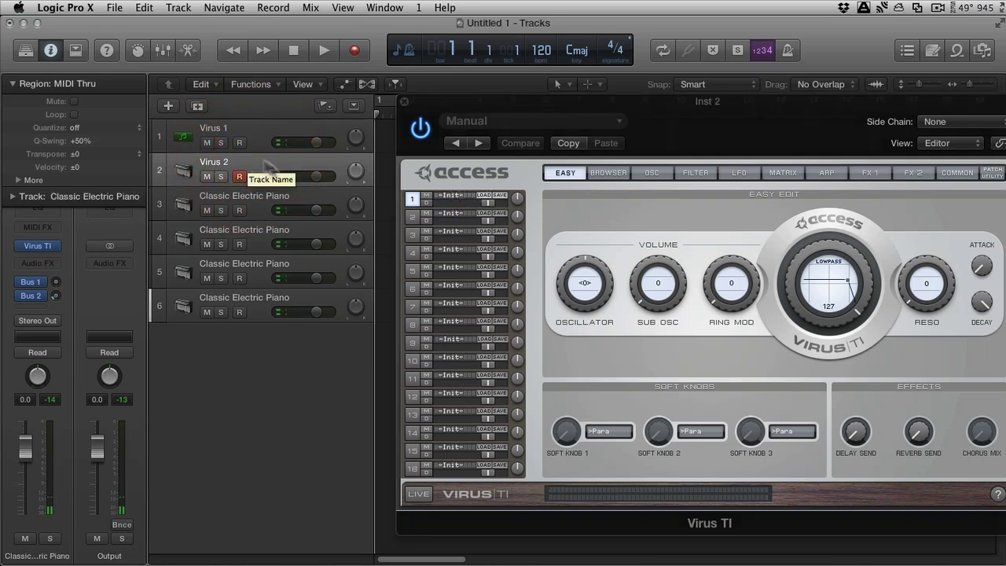
{"action": "left_click", "coordinate": [611, 174]}
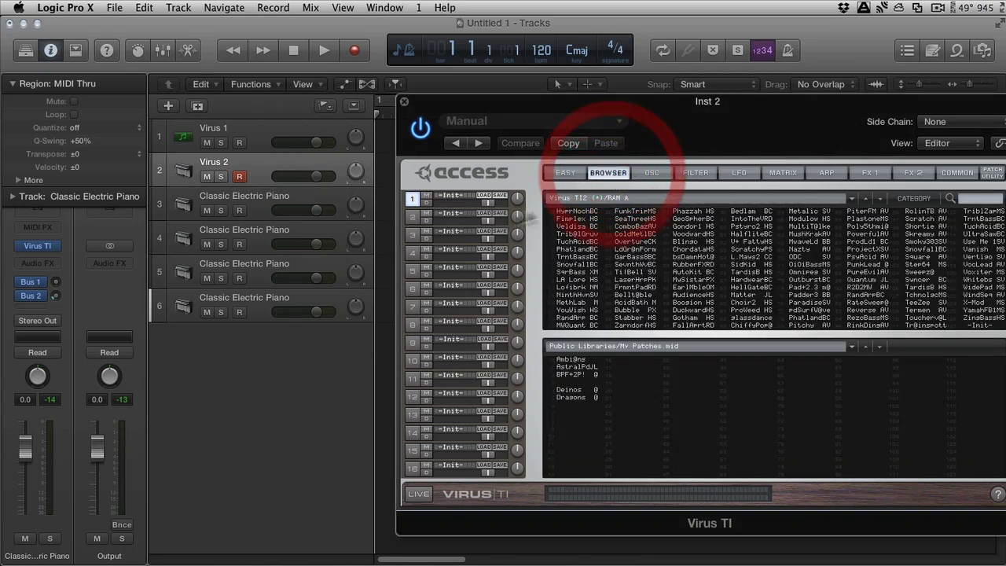
{"action": "left_click", "coordinate": [576, 214]}
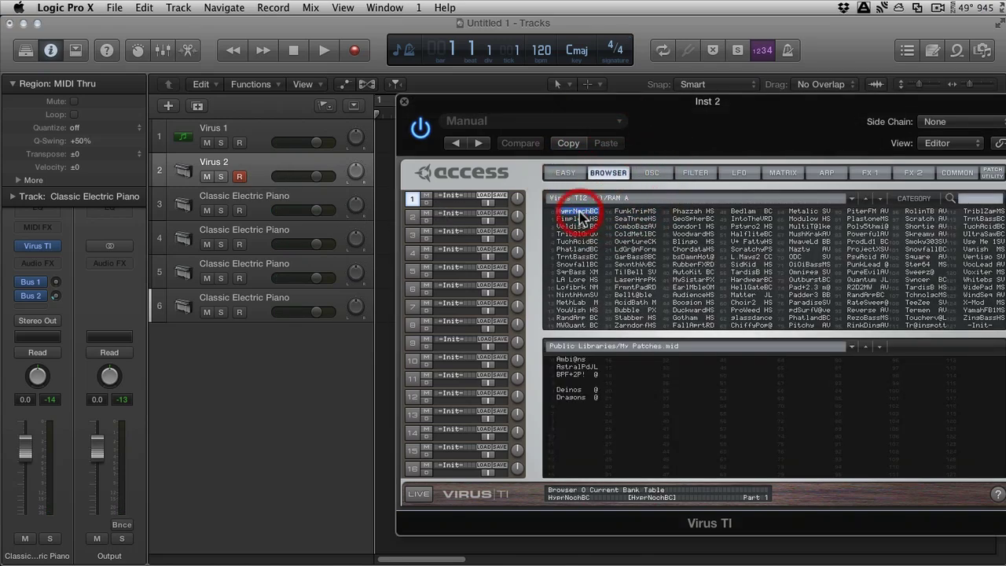
Load TrntBassBC into Virus part 2, then reselect part 1 and re-arm both tracks.
{"action": "left_click", "coordinate": [413, 218]}
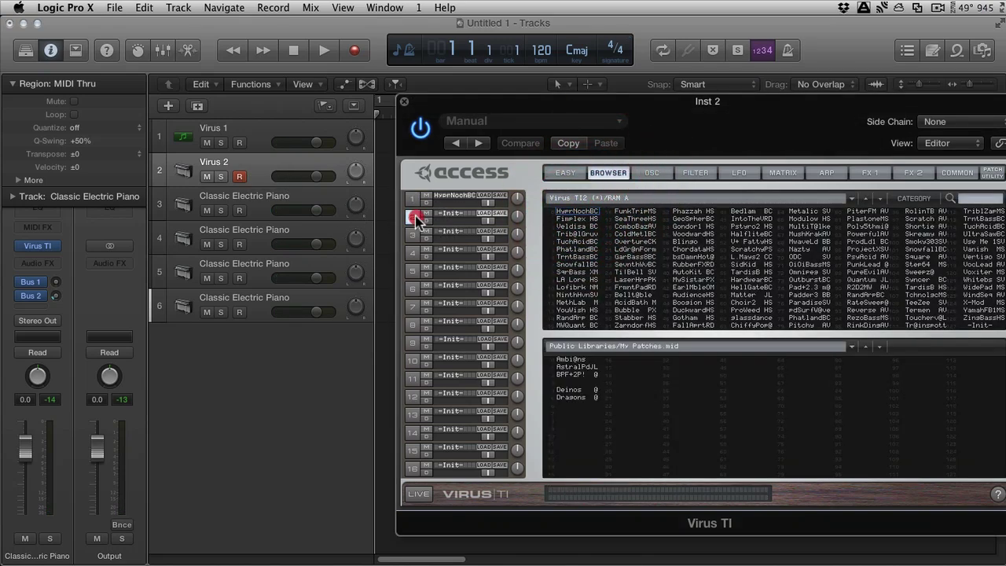
{"action": "left_click", "coordinate": [578, 257]}
{"action": "left_click", "coordinate": [412, 199]}
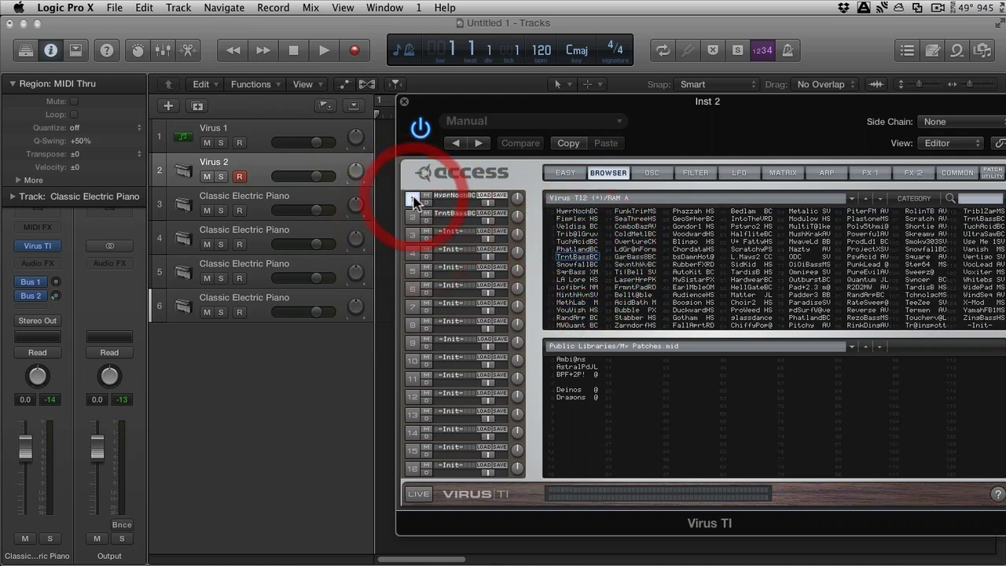
{"action": "left_click", "coordinate": [271, 138]}
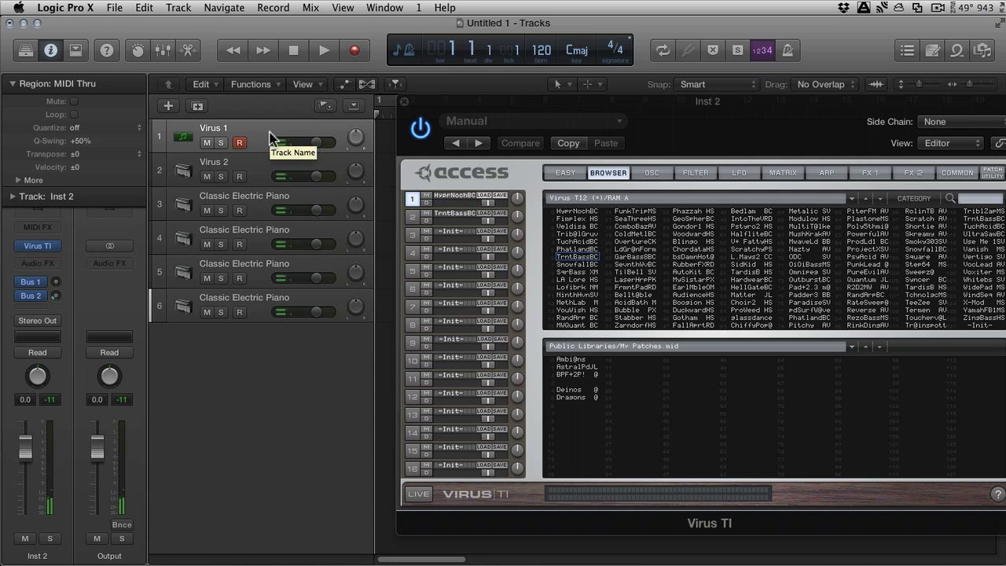
{"action": "left_click", "coordinate": [264, 169]}
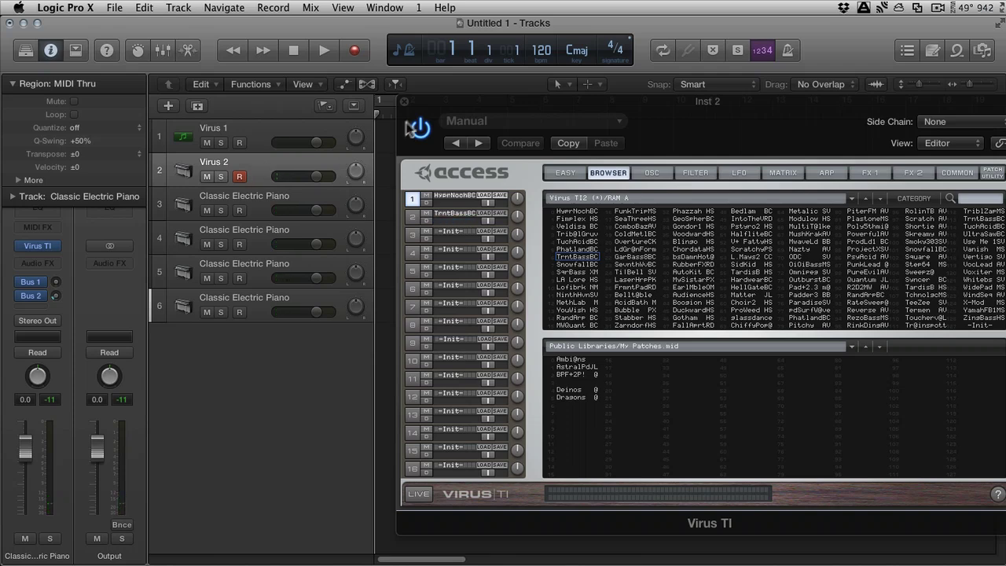
Select Virus 1, open the mixer, and add aux channel strips Aux 3 and Aux 4.
{"action": "left_click_drag", "start_coordinate": [433, 102], "coordinate": [578, 119]}
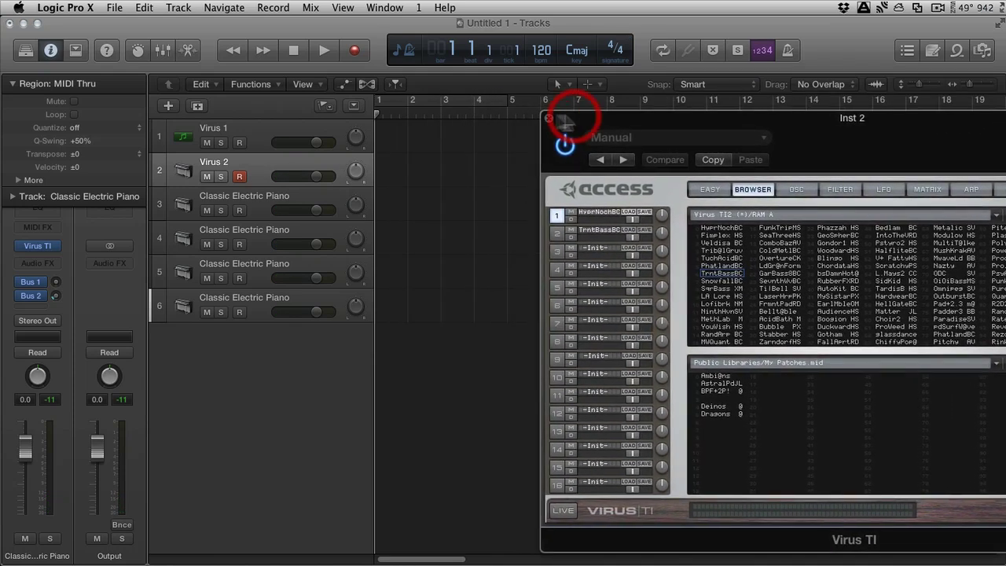
{"action": "left_click", "coordinate": [324, 123]}
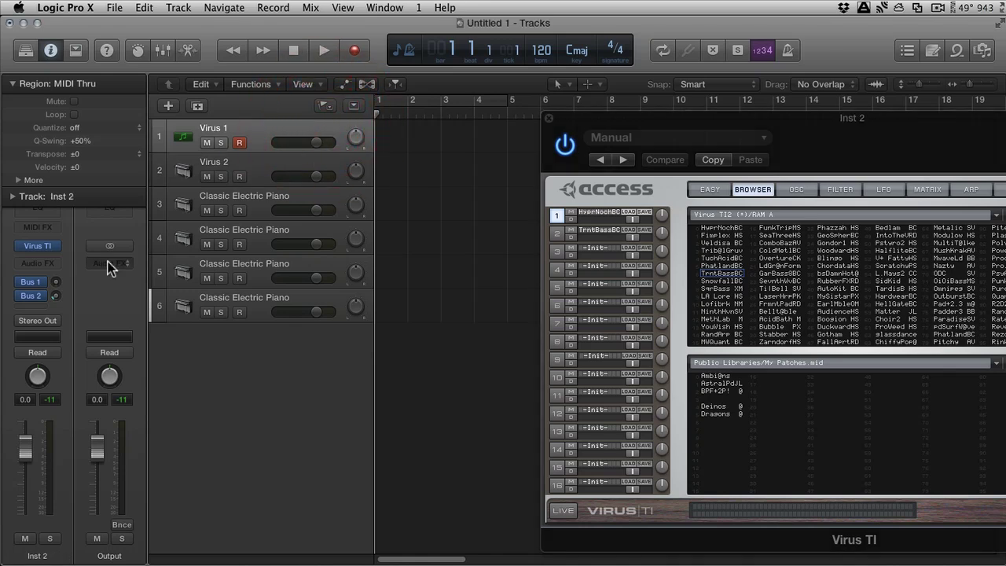
{"action": "left_click", "coordinate": [163, 50]}
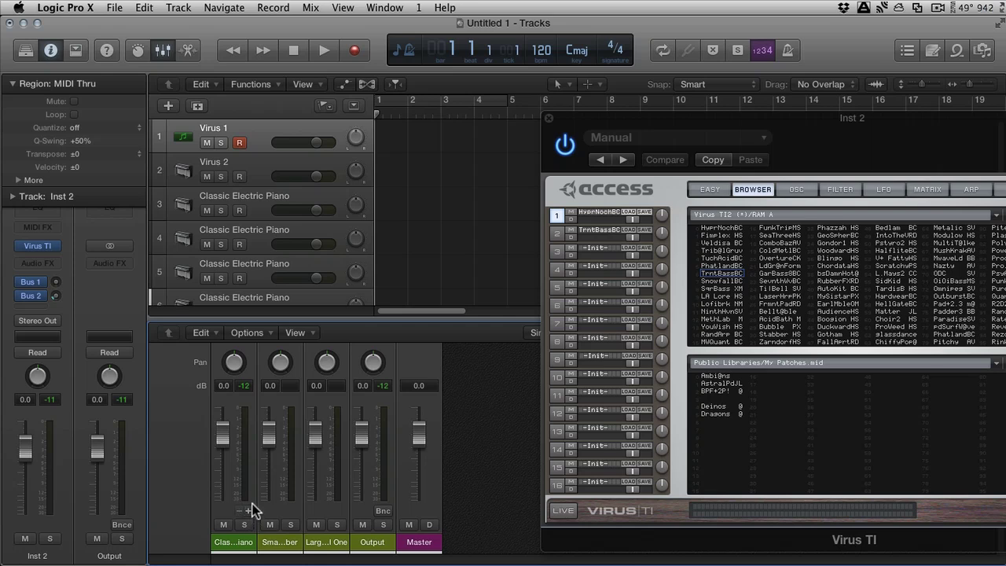
{"action": "left_click", "coordinate": [250, 510]}
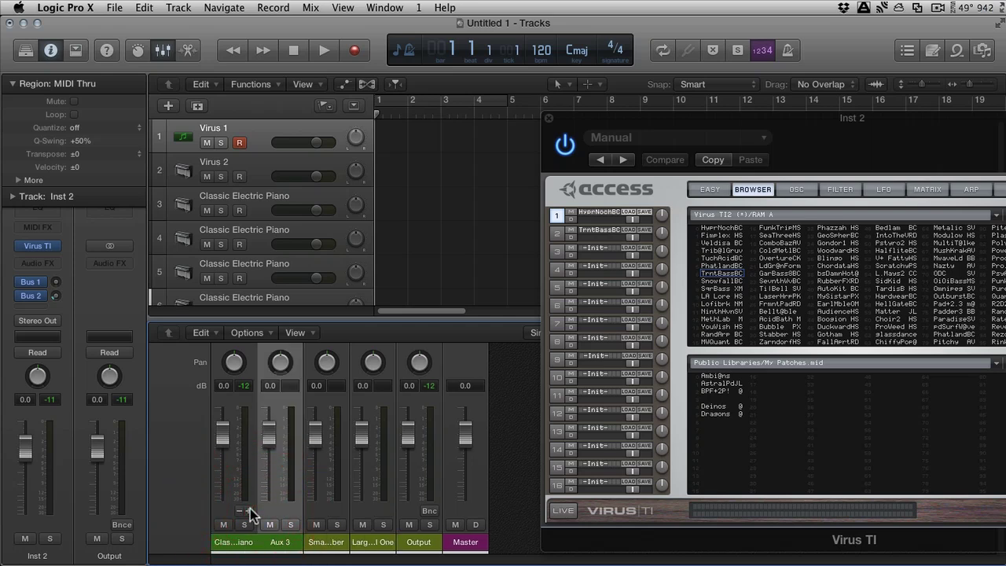
{"action": "left_click", "coordinate": [250, 510]}
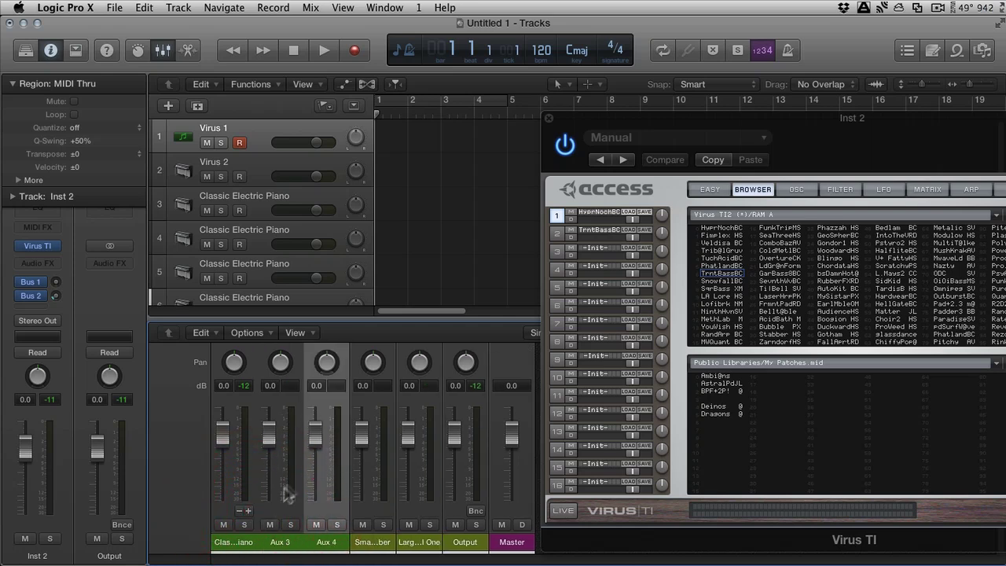
{"action": "left_click", "coordinate": [250, 510]}
Route Virus part 2 to the USB2 L+R output and select the Aux 3 channel.
{"action": "left_click", "coordinate": [556, 234]}
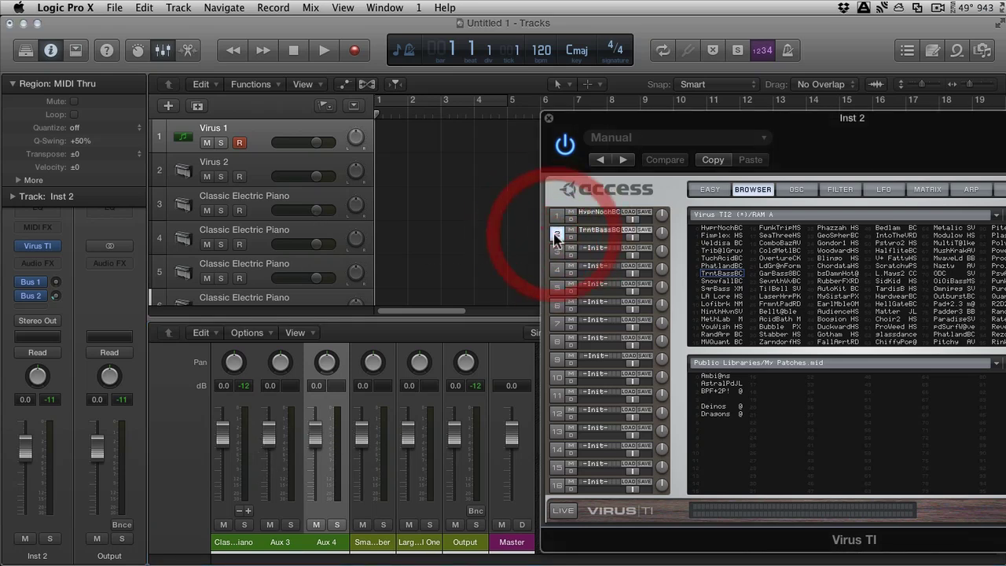
{"action": "left_click", "coordinate": [570, 236]}
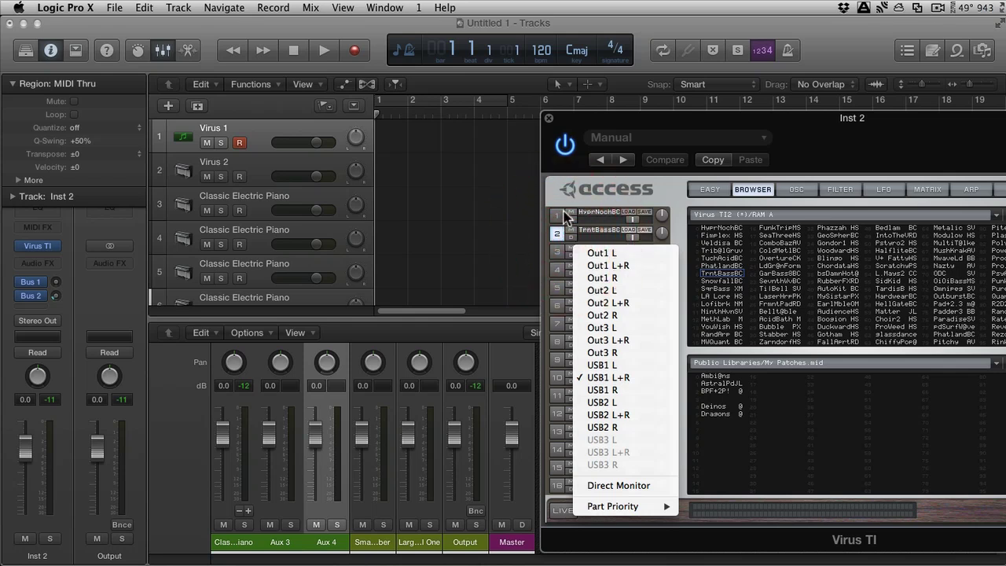
{"action": "left_click", "coordinate": [635, 414]}
{"action": "left_click", "coordinate": [275, 548]}
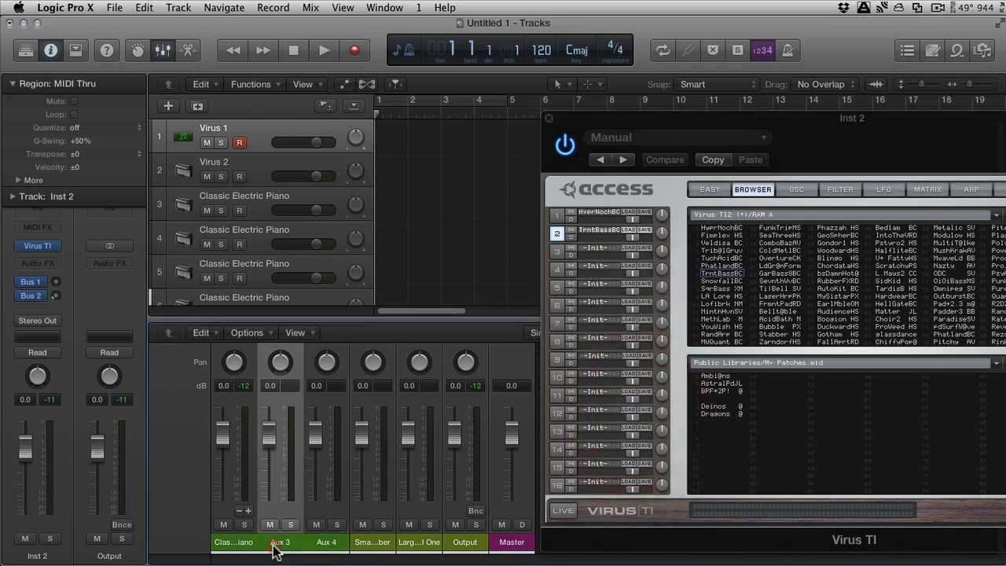
Arm the Virus and other instrument tracks in turn to test the Aux 3 meter.
{"action": "left_click", "coordinate": [276, 162]}
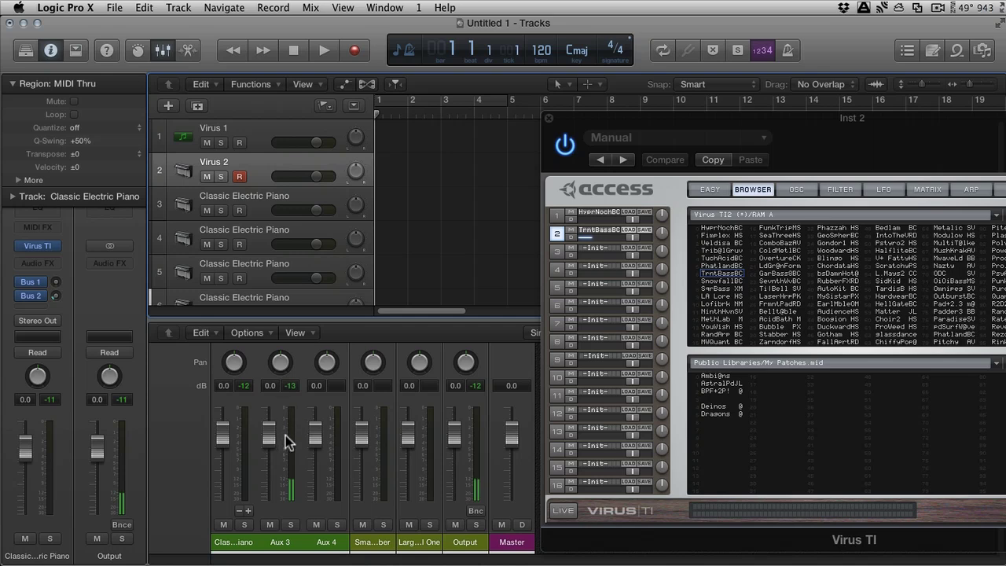
{"action": "left_click", "coordinate": [259, 134]}
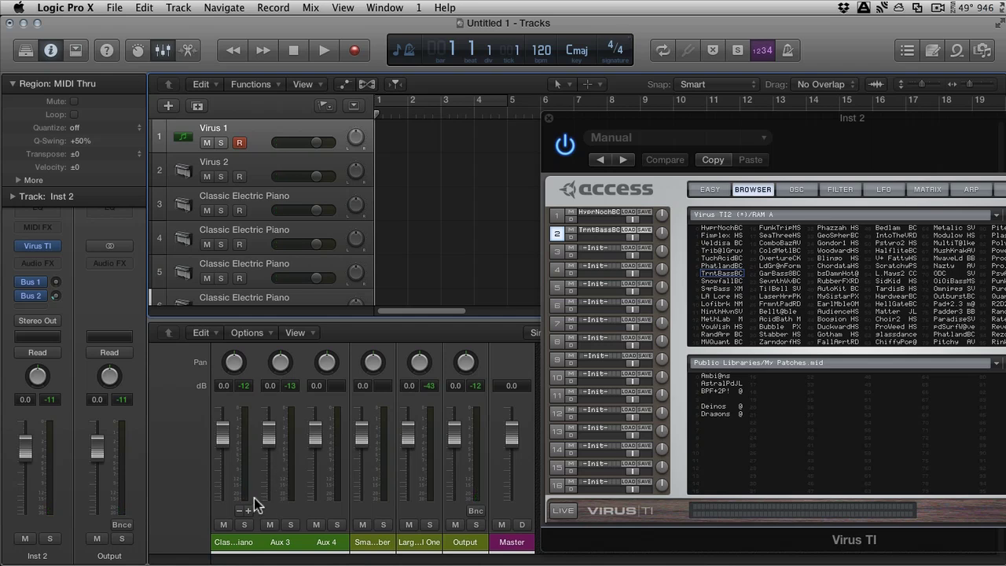
{"action": "left_click", "coordinate": [261, 197]}
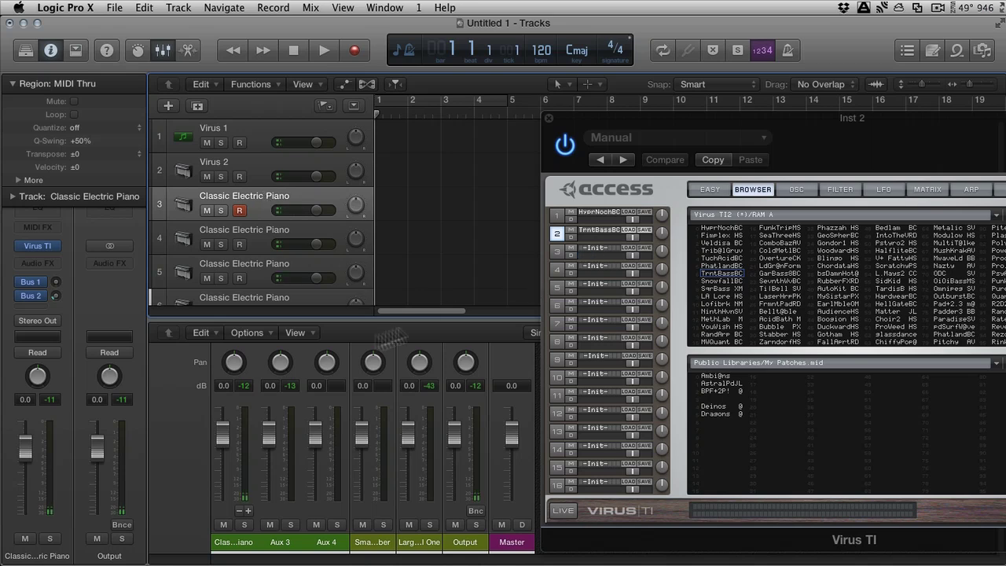
{"action": "left_click", "coordinate": [292, 229]}
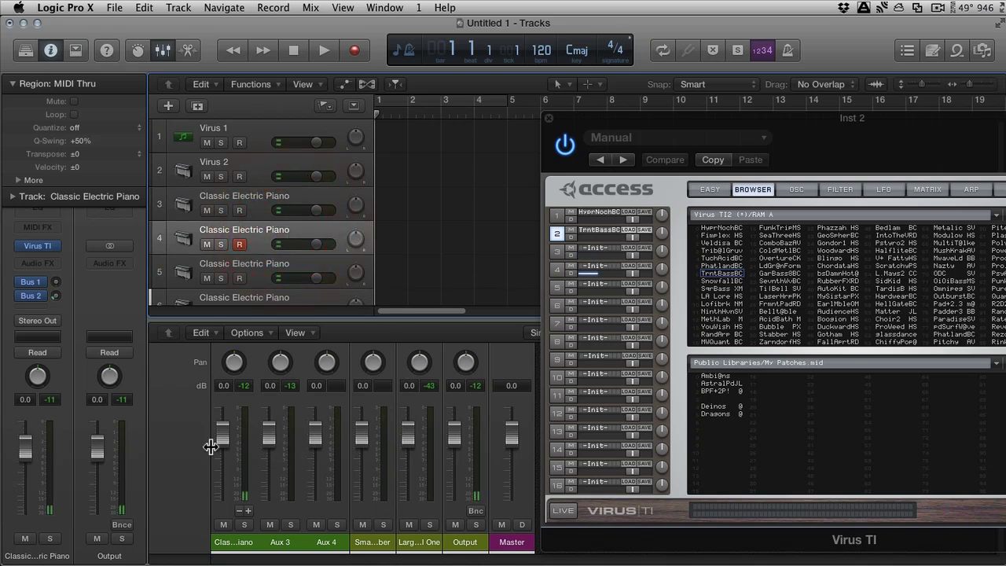
{"action": "left_click", "coordinate": [293, 193]}
{"action": "left_click", "coordinate": [291, 157]}
{"action": "left_click", "coordinate": [286, 135]}
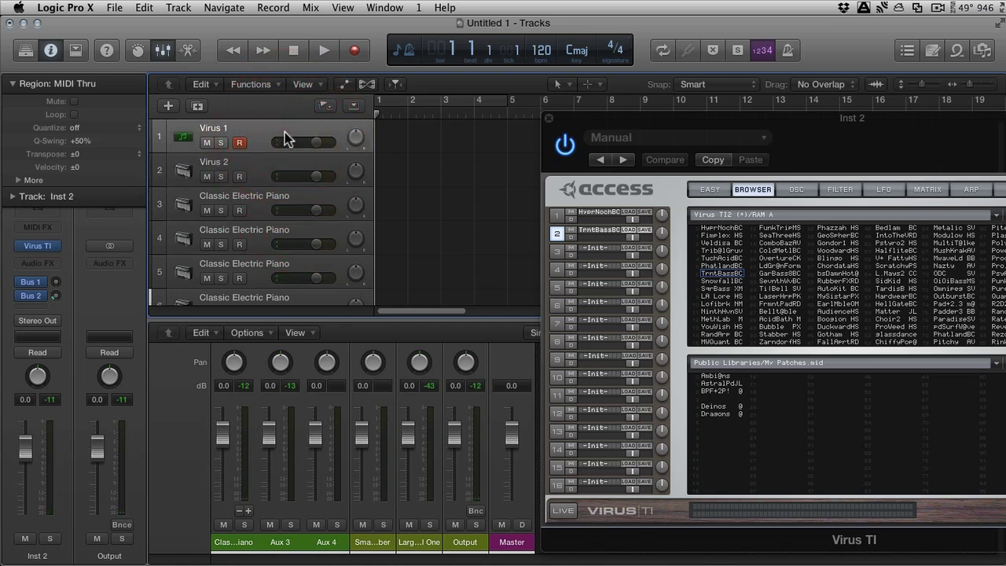